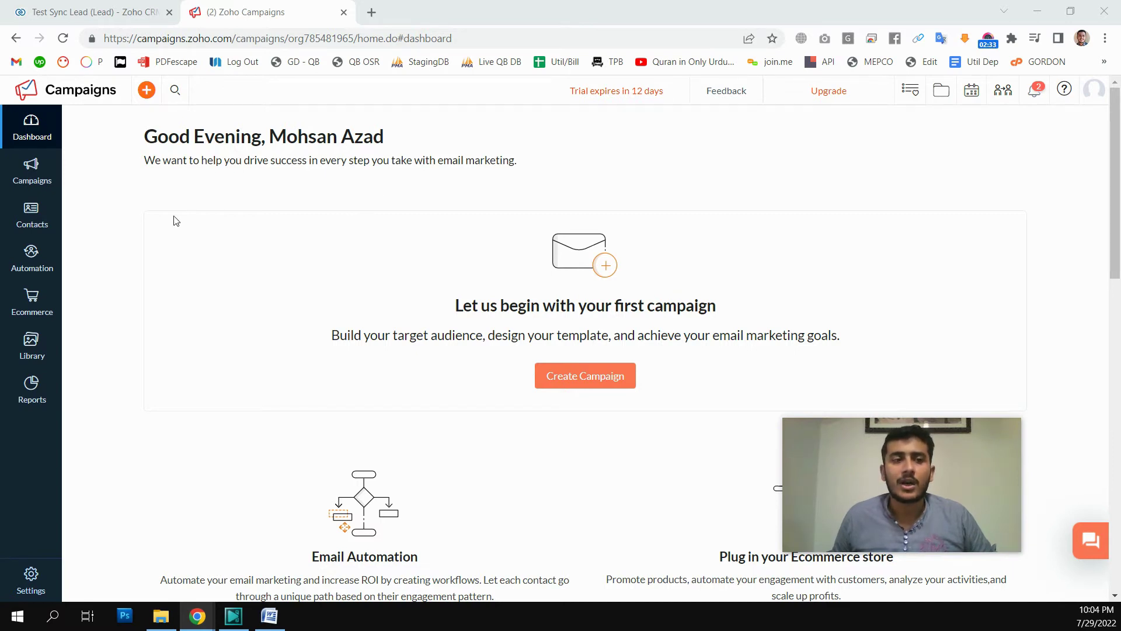
View the contact lists, and start creating a new segment from the Segments page.
left_click(31, 217)
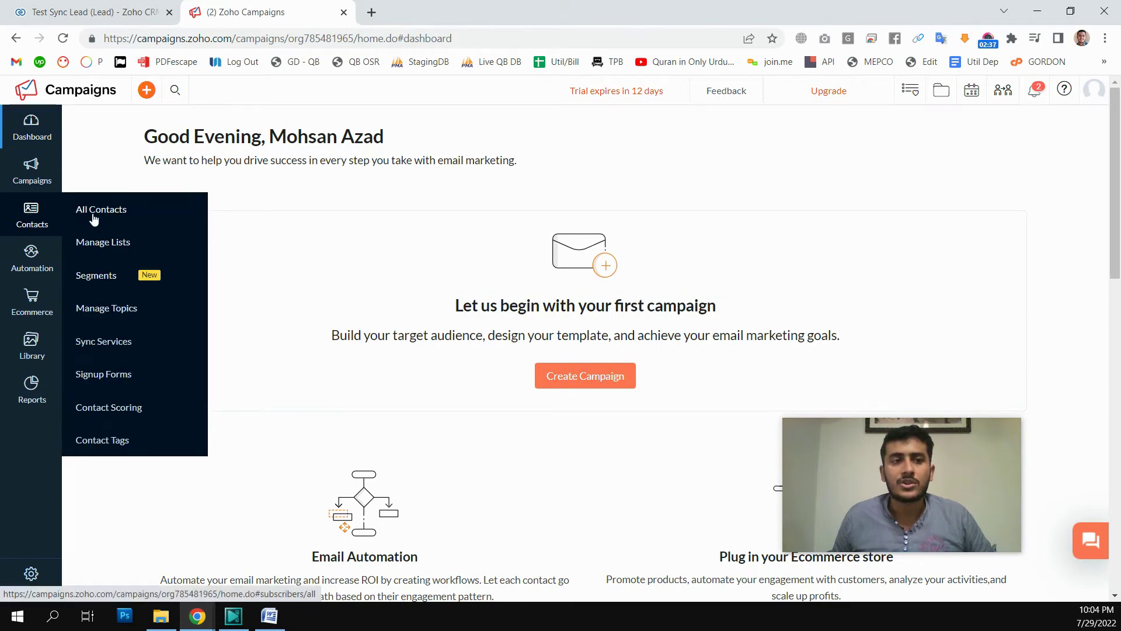
left_click(100, 244)
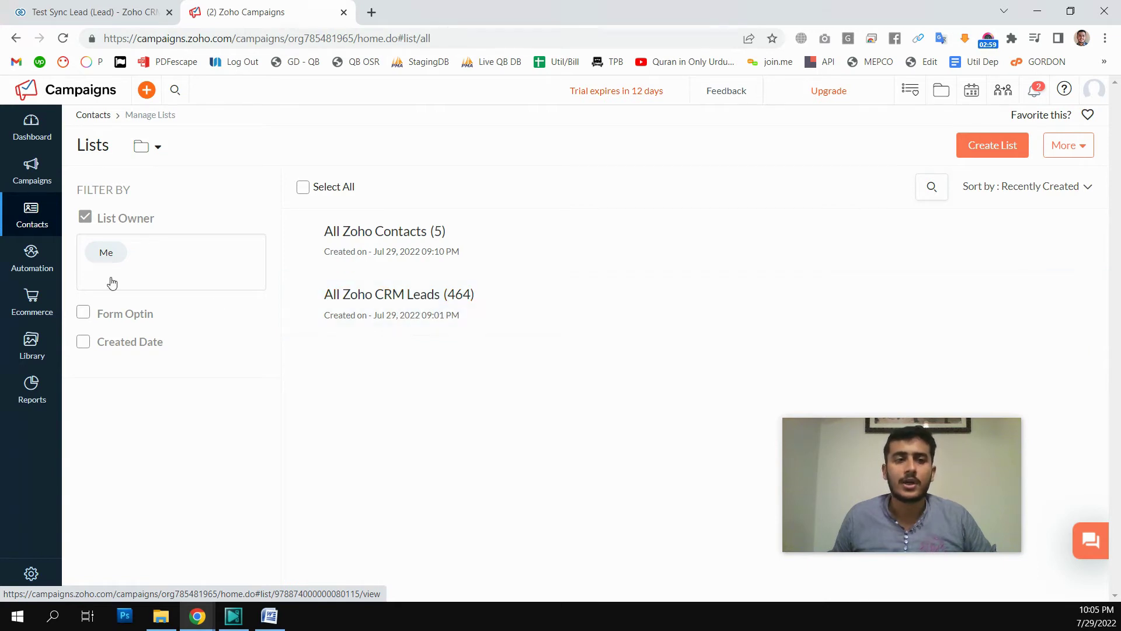
mouse_move(37, 222)
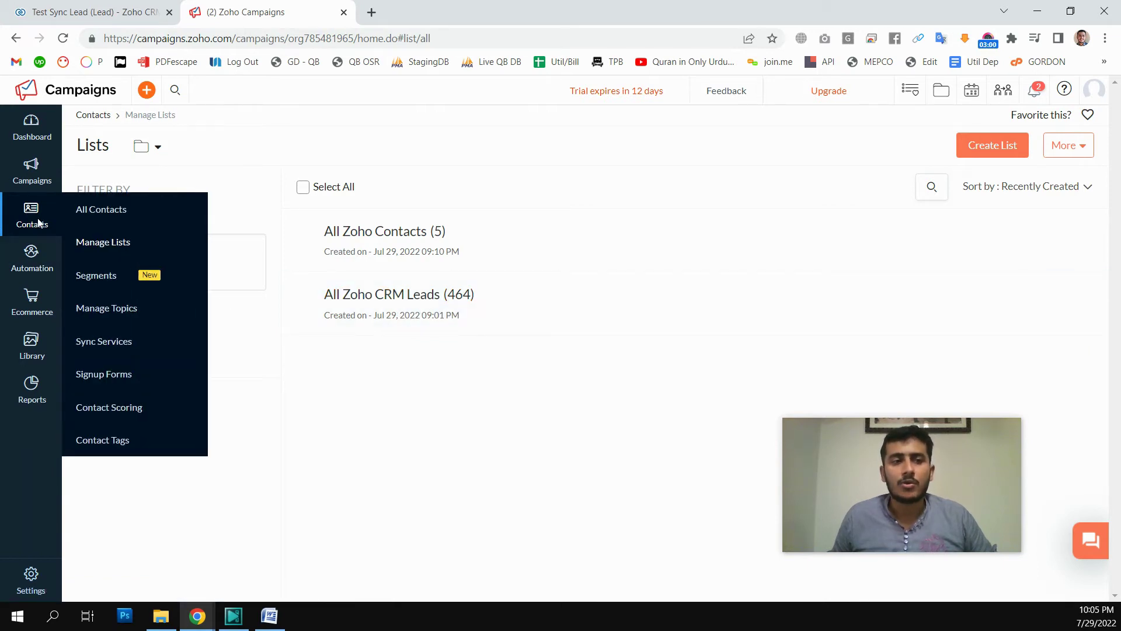
left_click(99, 279)
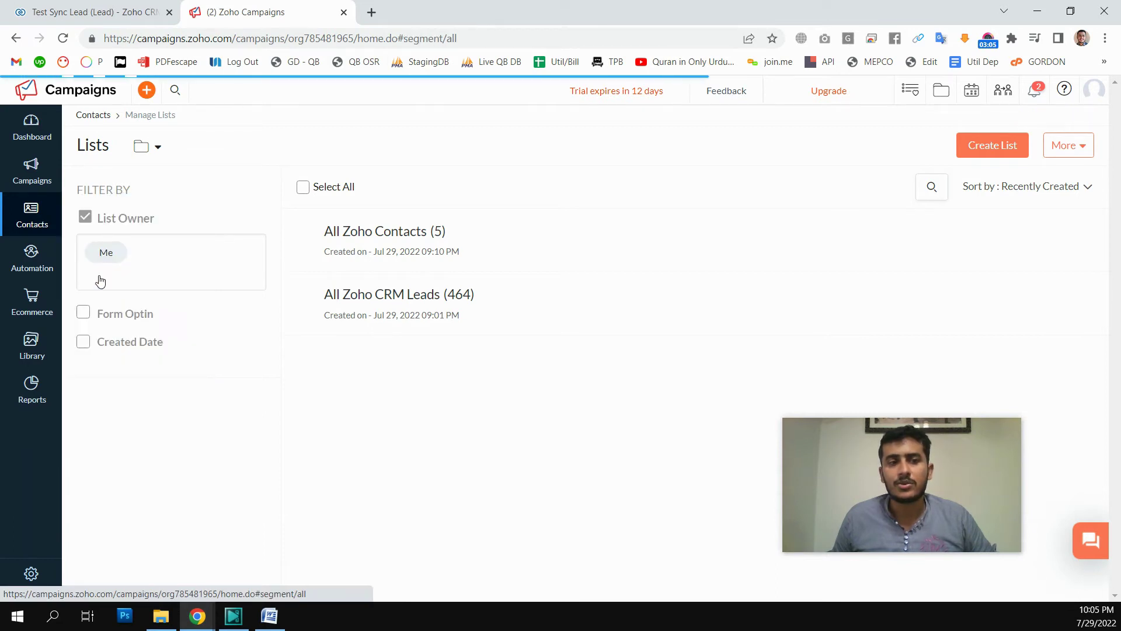
left_click(608, 389)
left_click(579, 410)
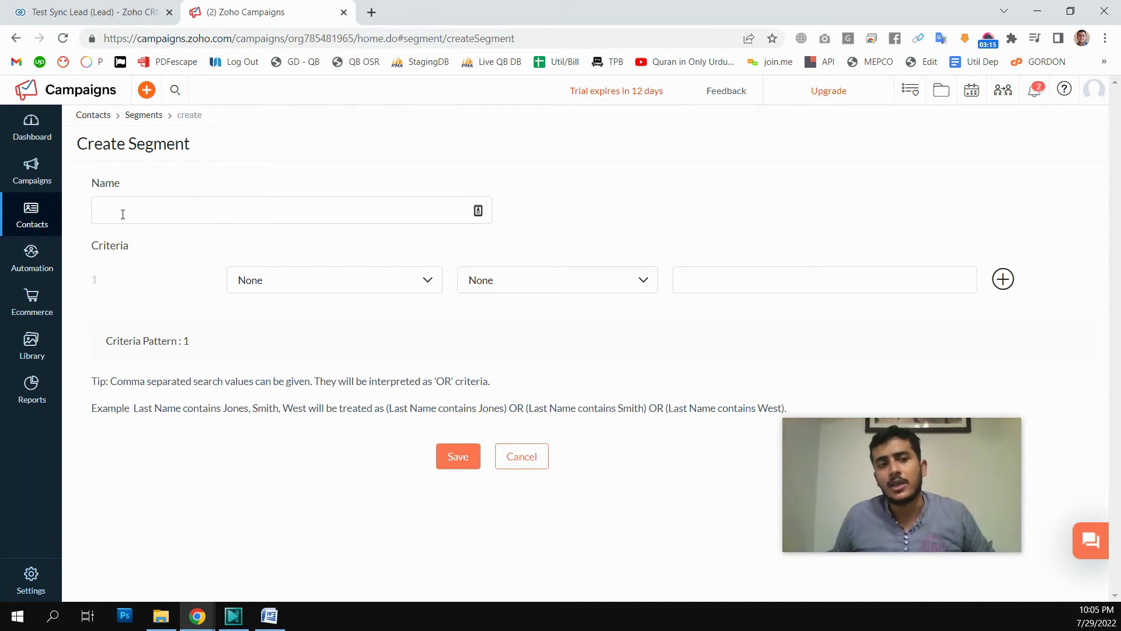
Name the new segment California.
left_click(123, 214)
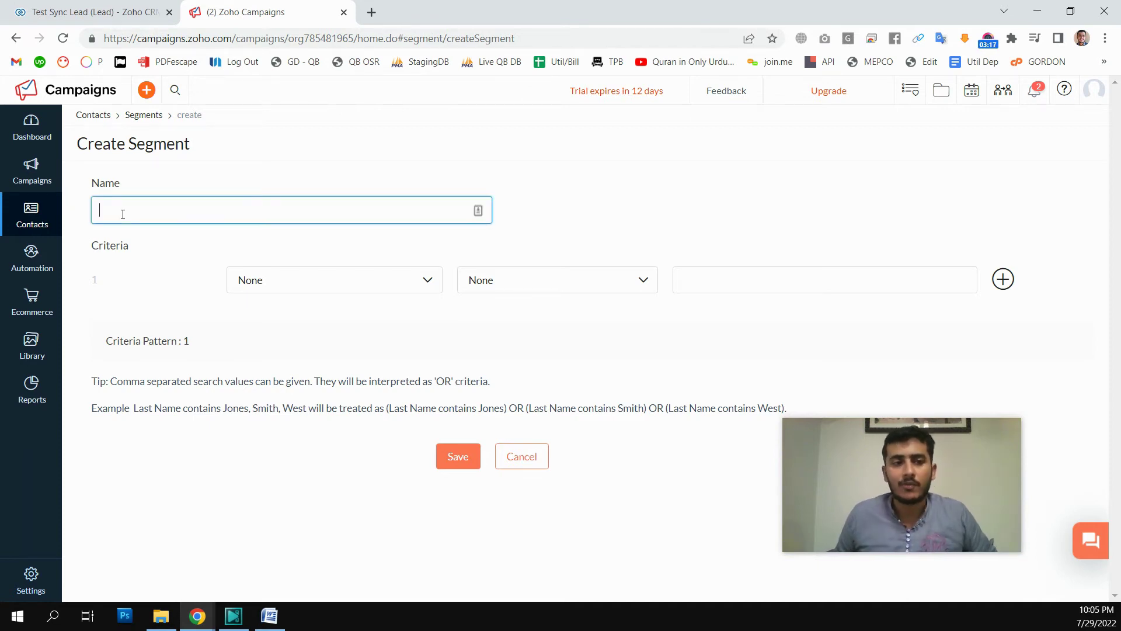
type("Ca")
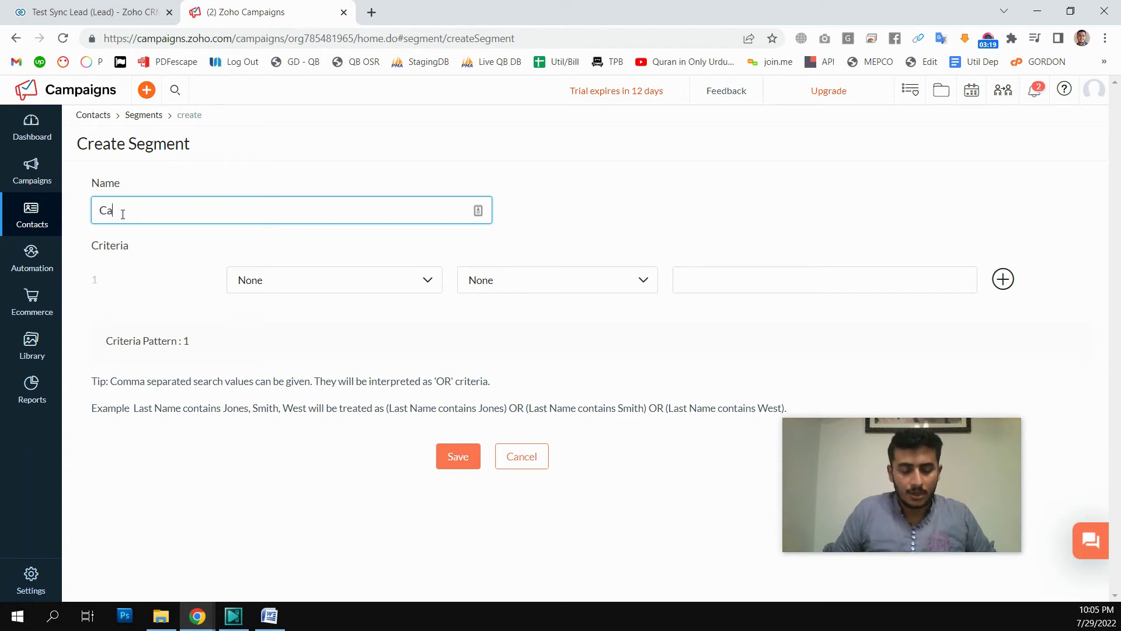
type("ornia")
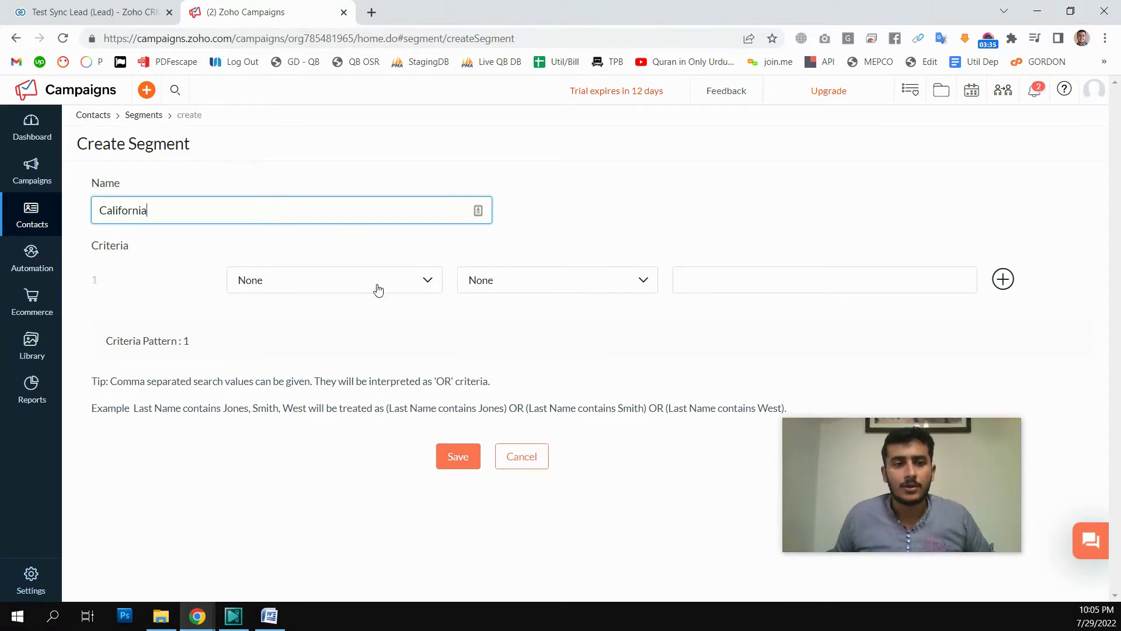
Search the available fields of the segment's first criterion for the branch field.
left_click(416, 286)
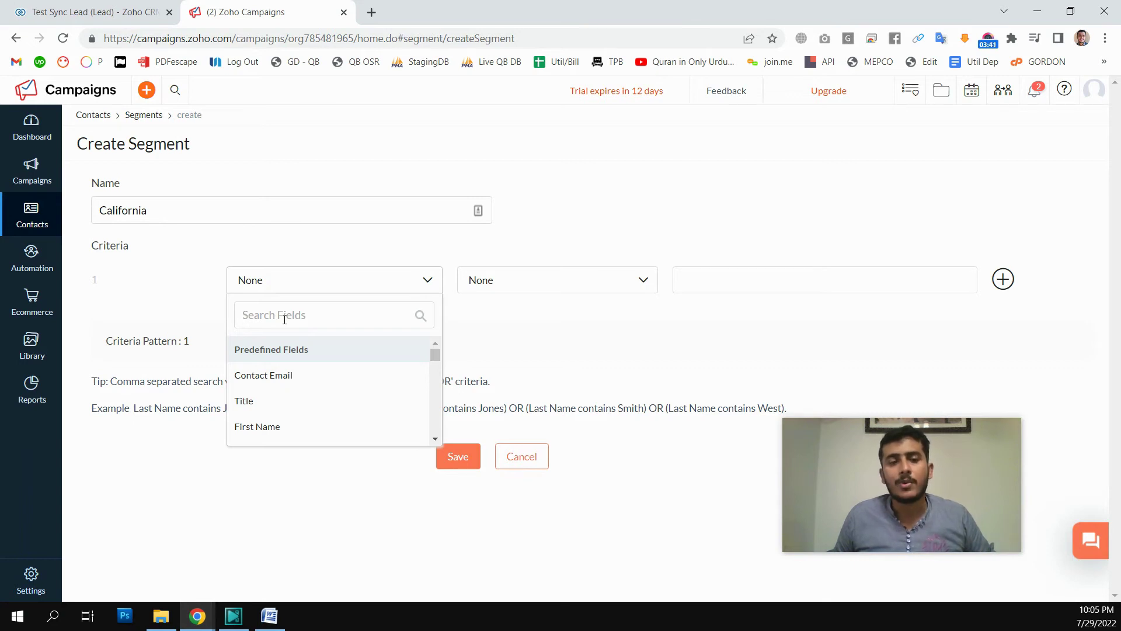
left_click(284, 318)
type("brach")
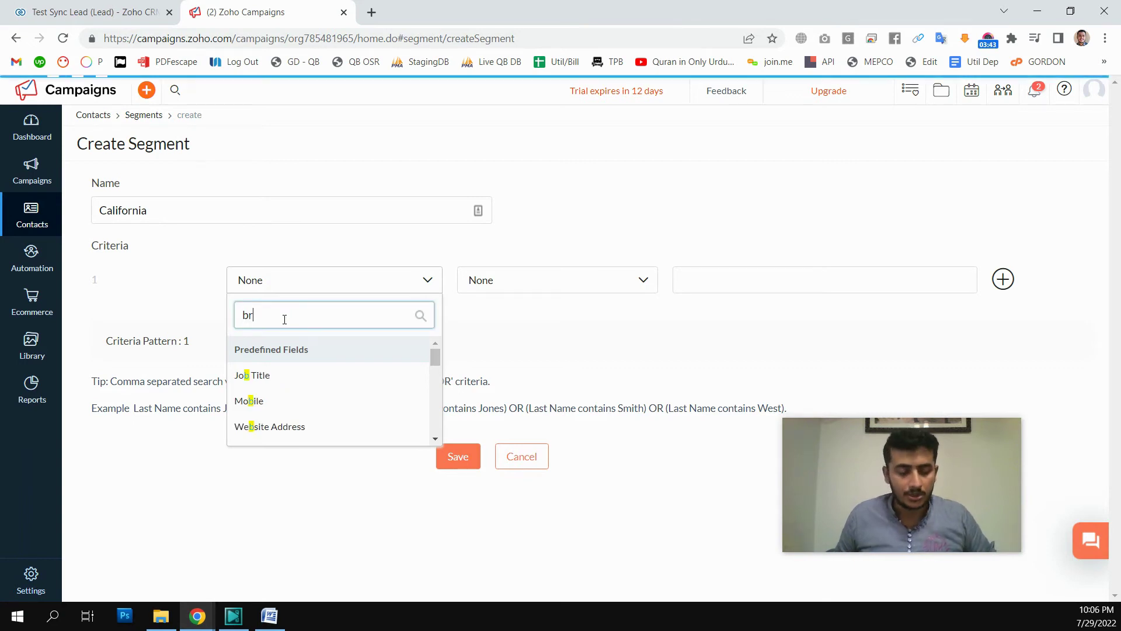
key("BackSpace")
key("BackSpace")
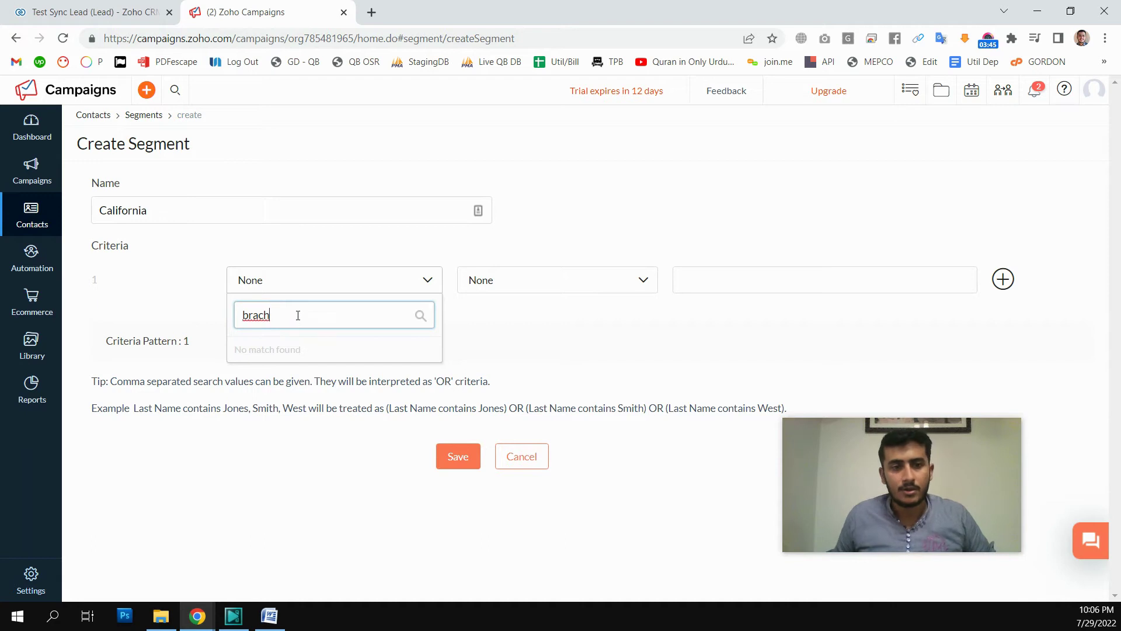
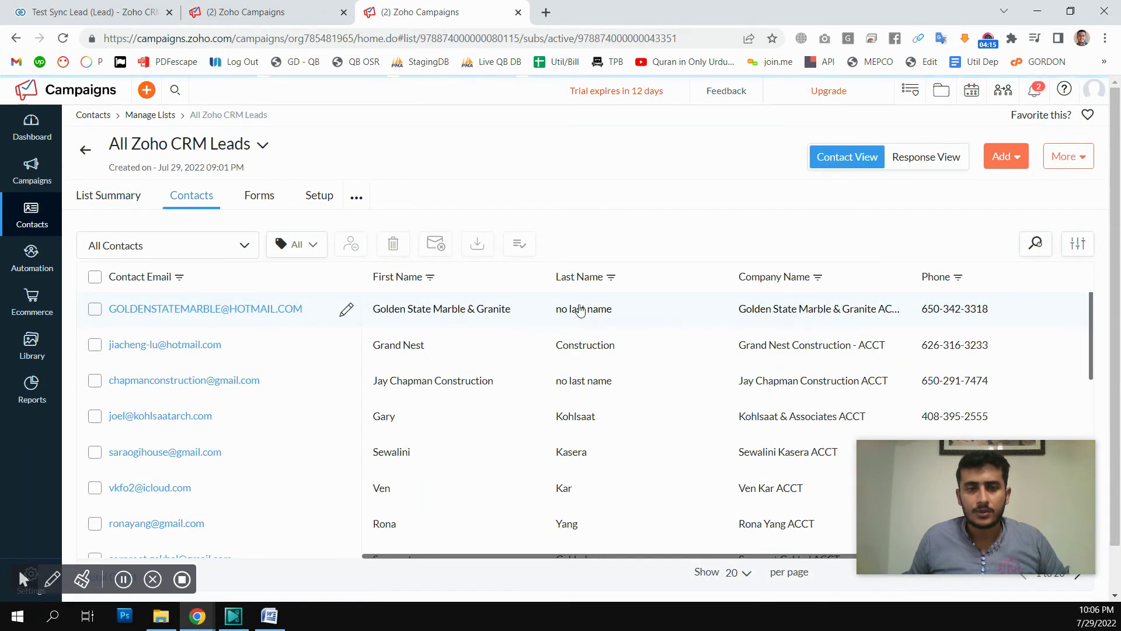
Add the Branch column to the contact table of the All Zoho CRM Leads list and save the column layout.
left_click_drag(742, 559, 818, 563)
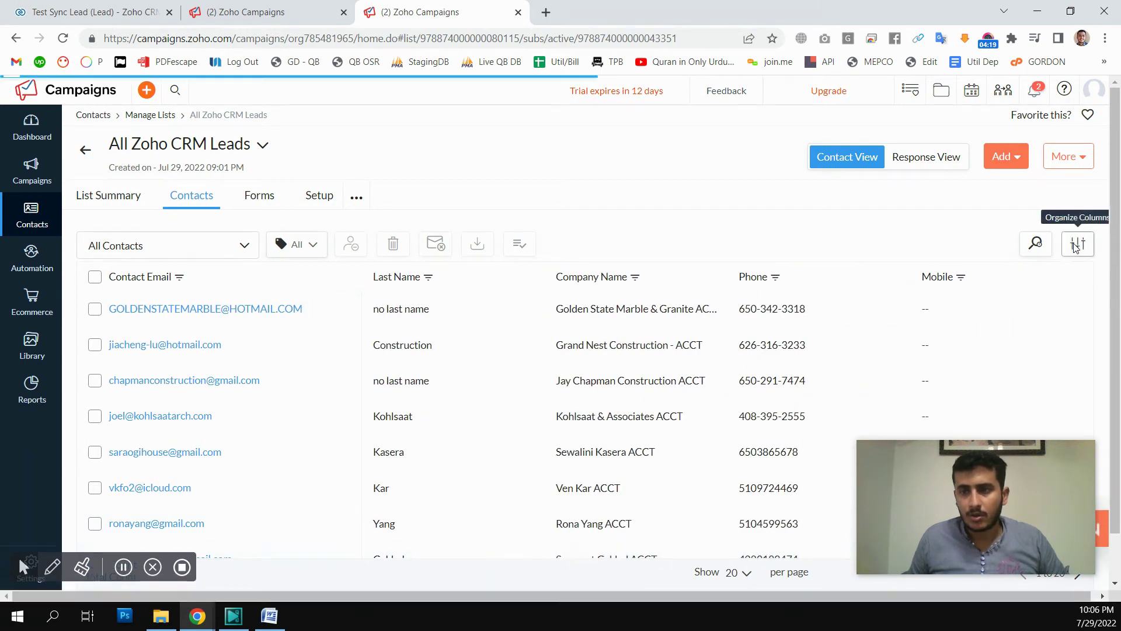
left_click(1075, 242)
left_click_drag(984, 489, 614, 492)
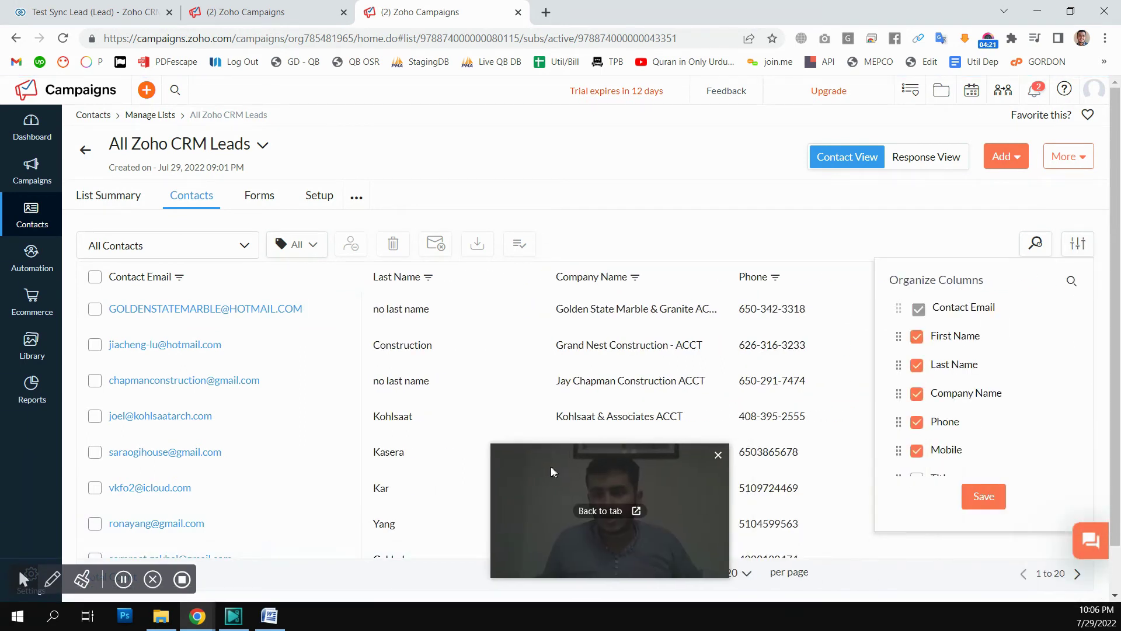
scroll(952, 418, "down", 3)
scroll(953, 422, "down", 5)
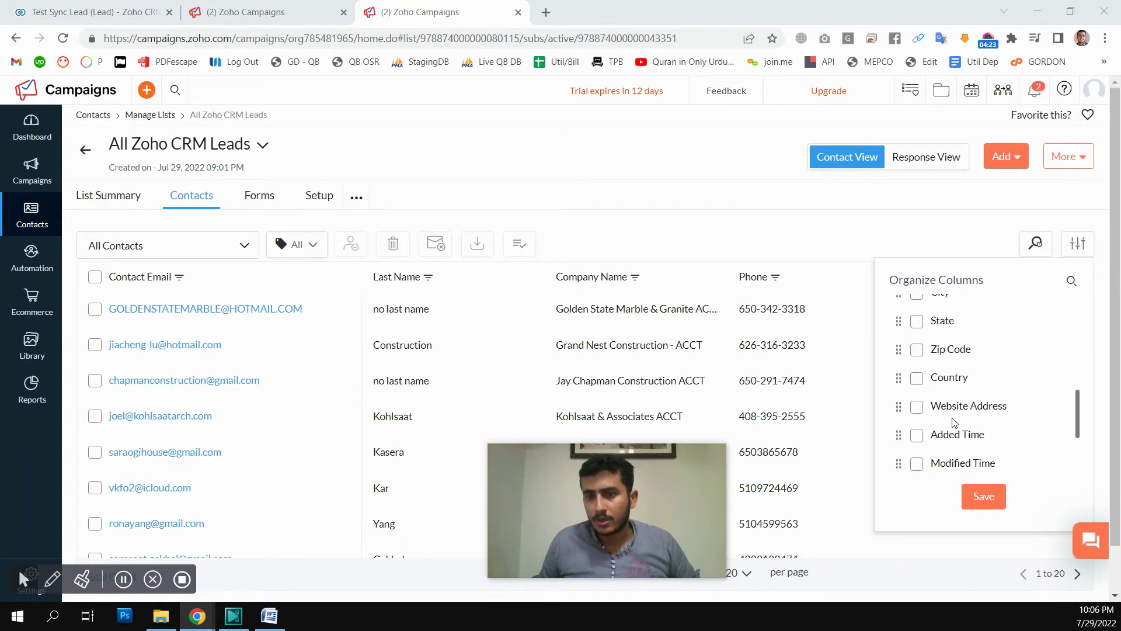
left_click(919, 469)
left_click(983, 494)
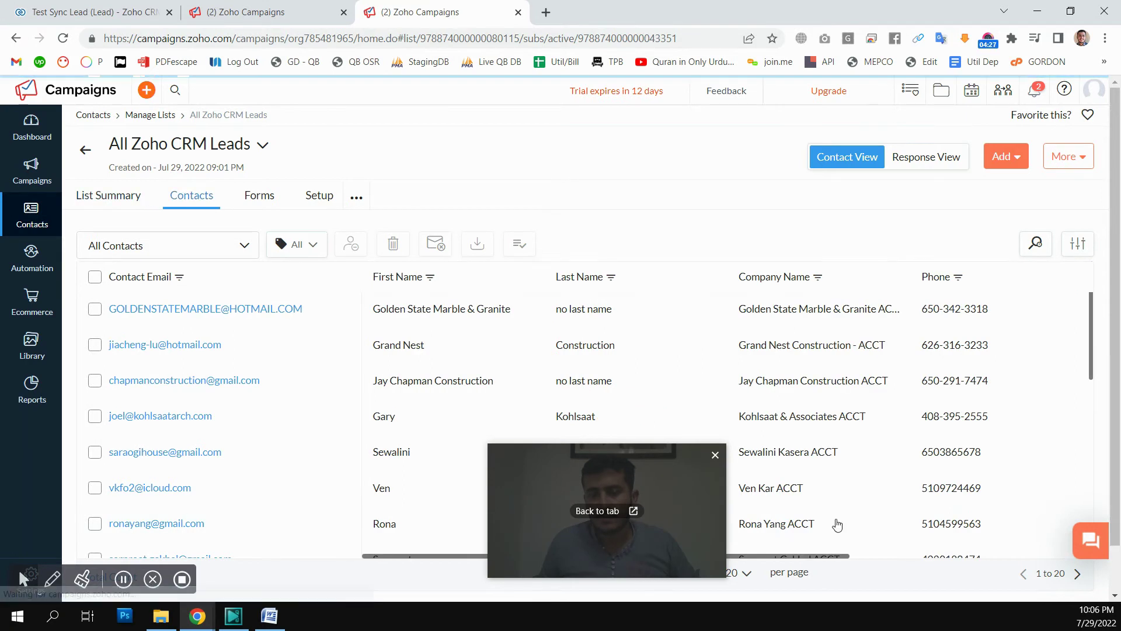
Sort the CRM leads by Branch in ascending order and select the first row's Branch value.
left_click_drag(864, 556, 1062, 570)
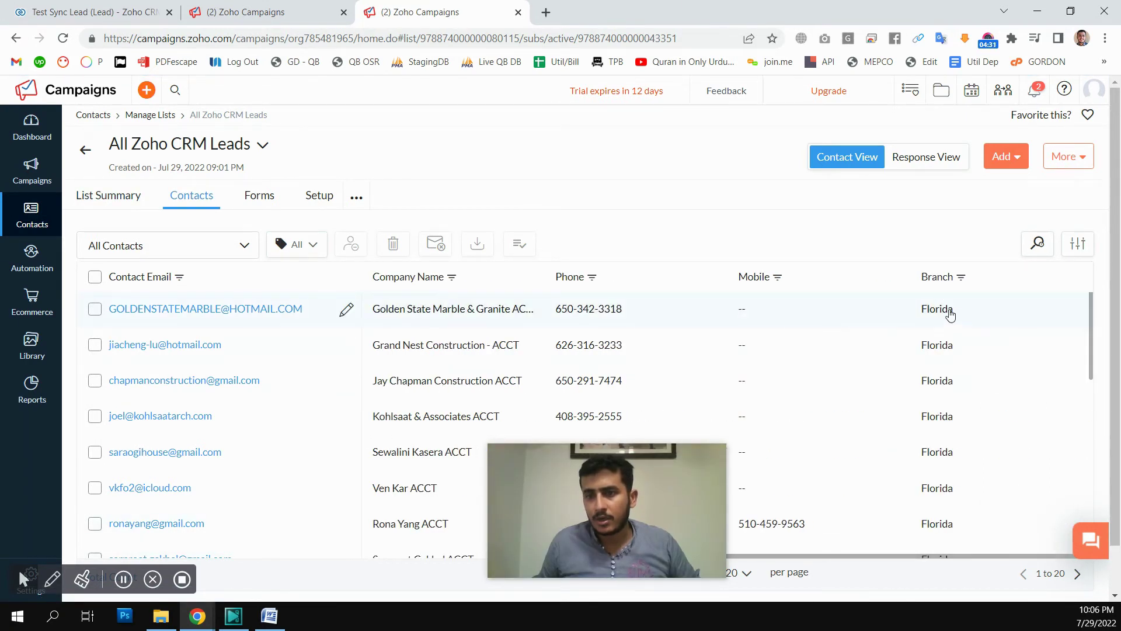
left_click(947, 283)
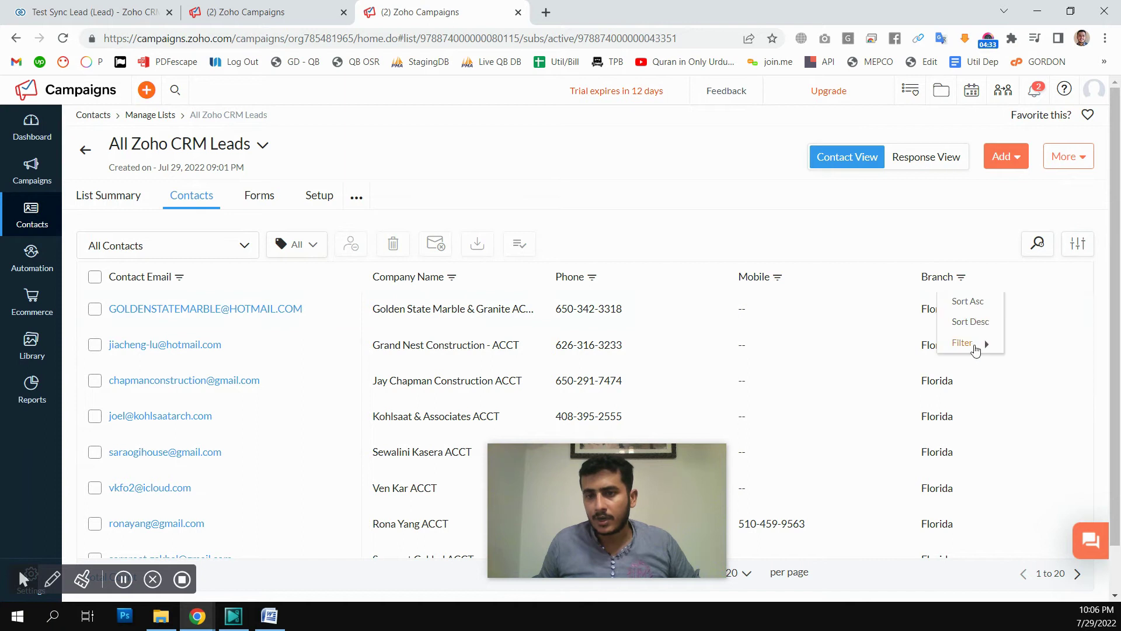
left_click(967, 301)
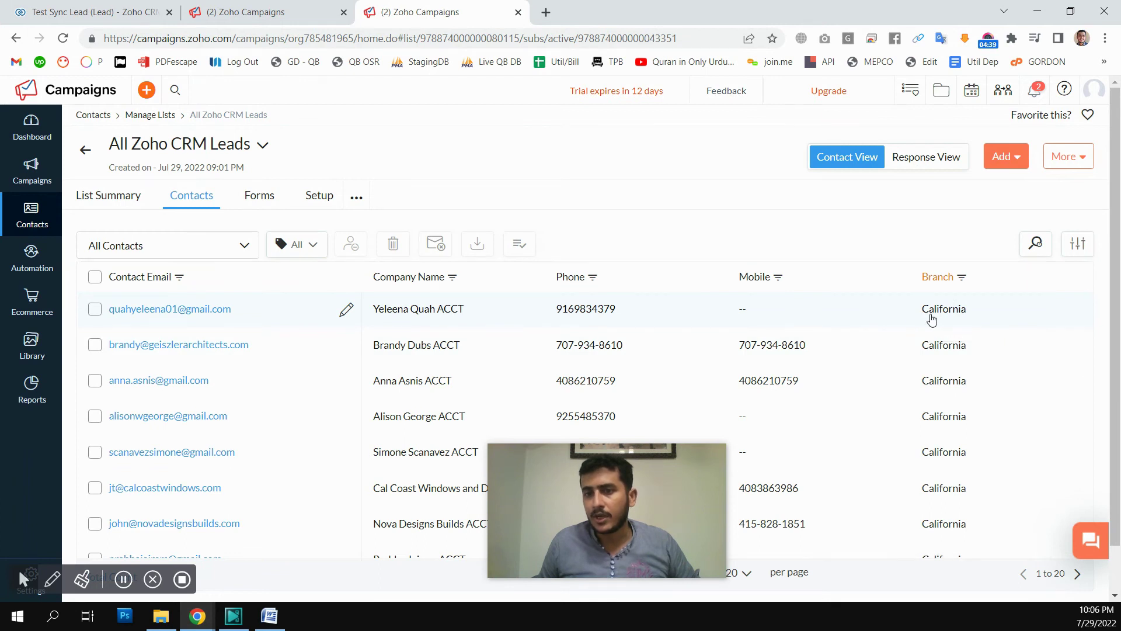
left_click_drag(922, 311, 969, 319)
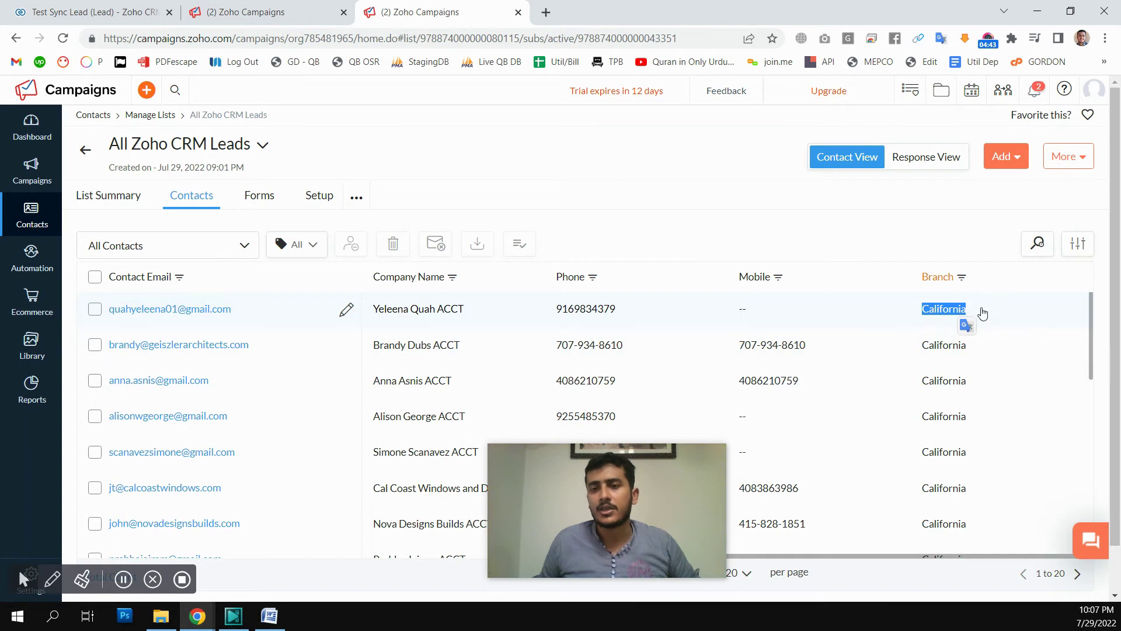
Return to the California segment form and check the value of its Branch criterion.
key("ctrl+shift+Tab")
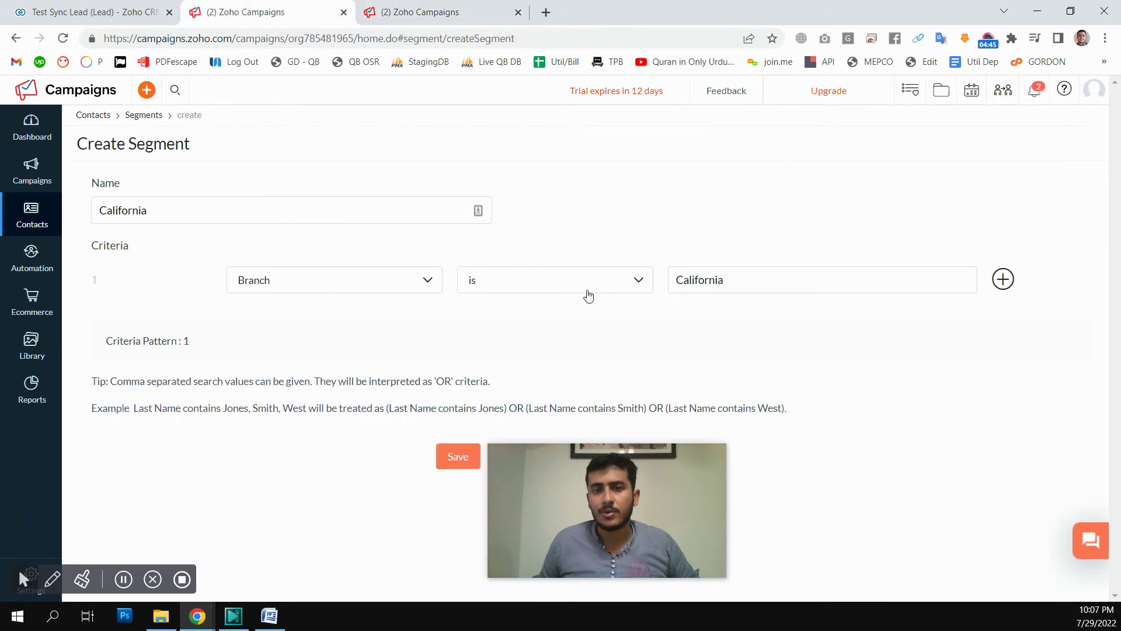
double_click(731, 279)
left_click(731, 279)
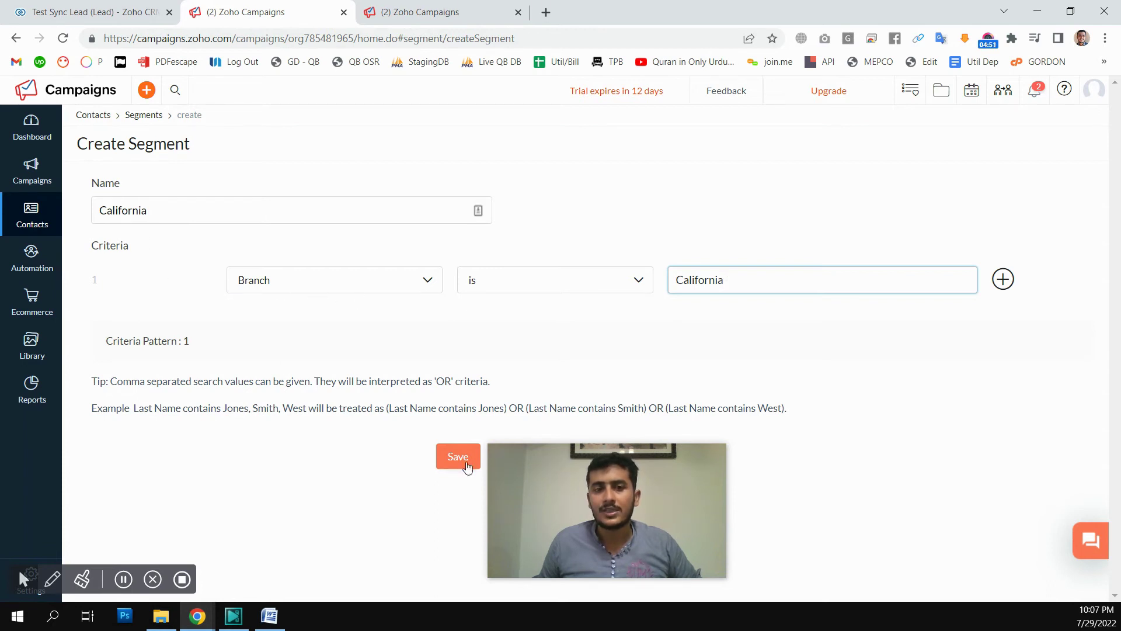
left_click_drag(573, 501, 805, 492)
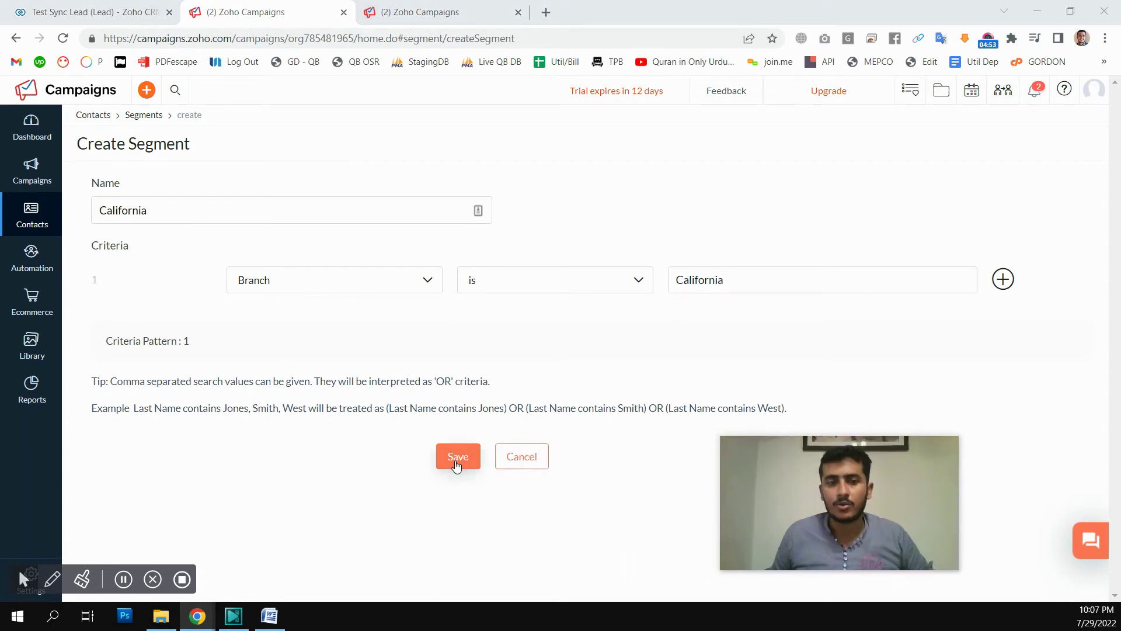
Add two extra criteria rows to the California segment and remove both again.
left_click(1004, 280)
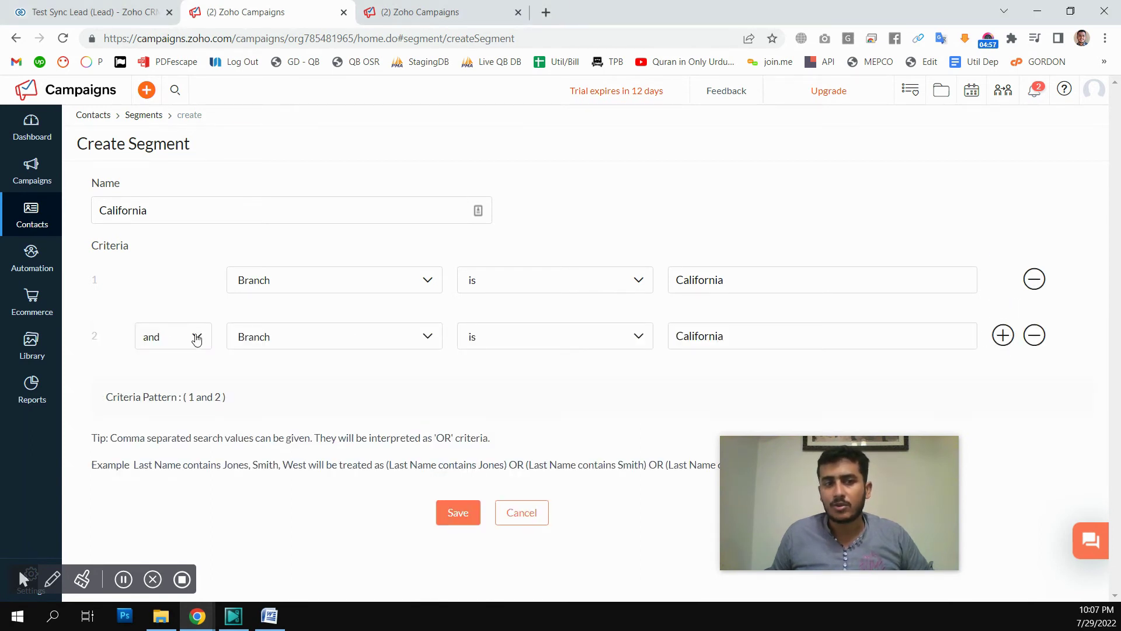
left_click(1003, 336)
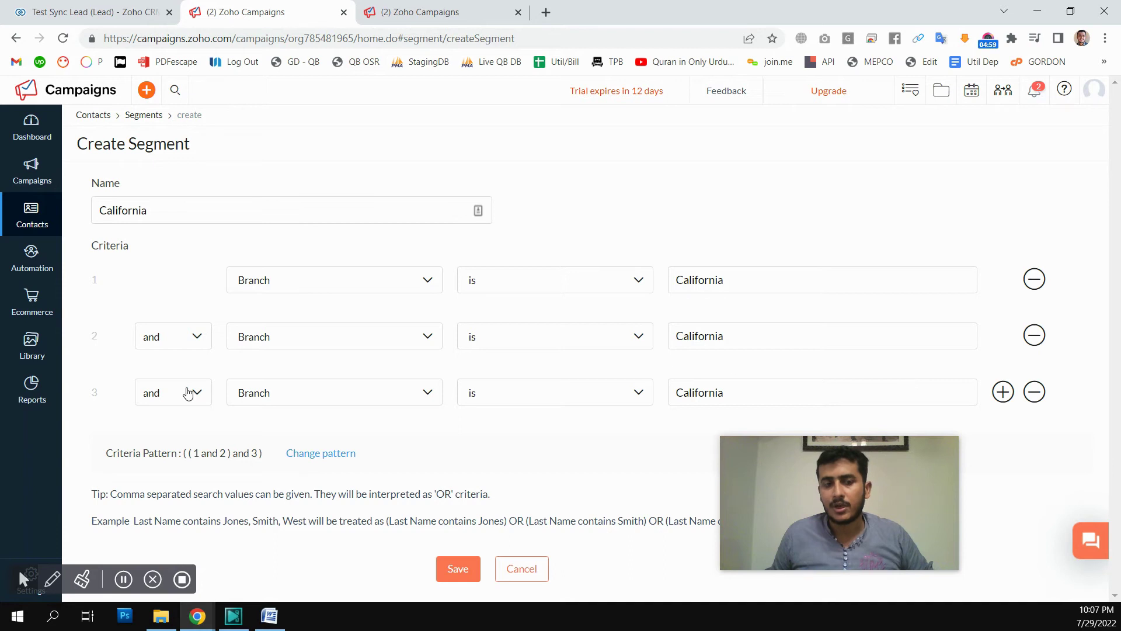
left_click(1036, 396)
left_click(1034, 336)
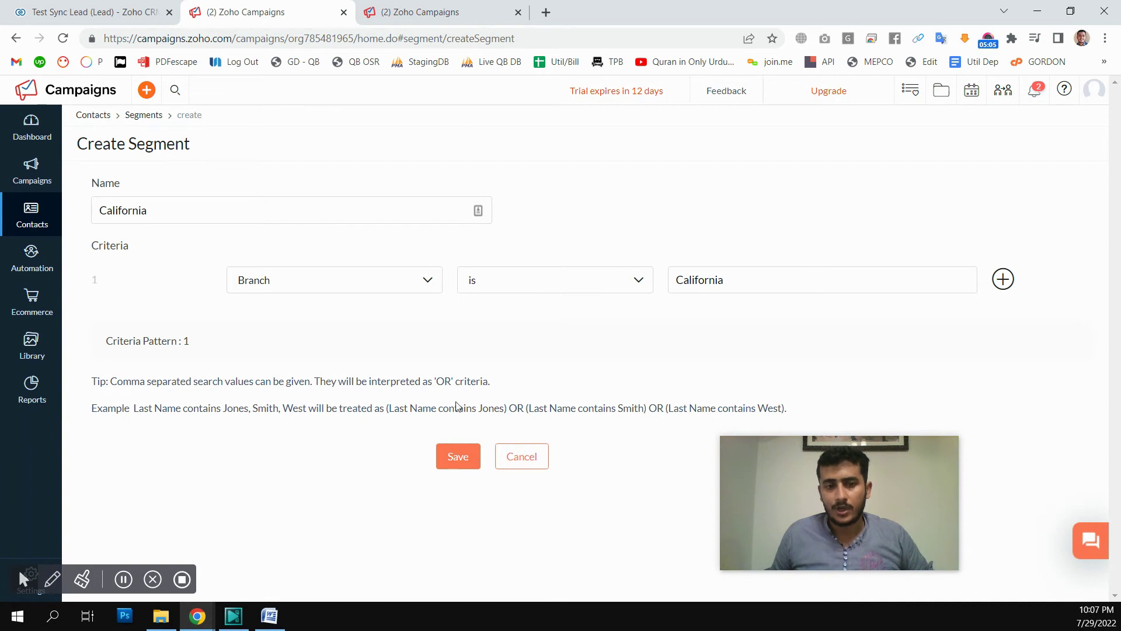
Save the California segment and review its saved criterion.
left_click(460, 457)
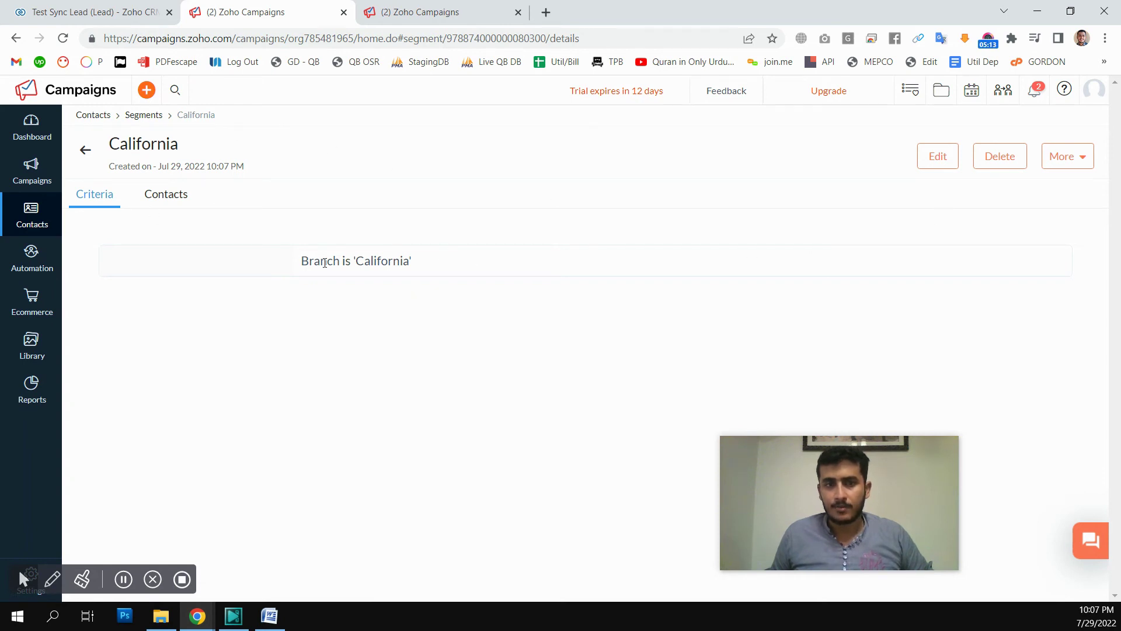
left_click_drag(301, 260, 408, 261)
left_click(263, 221)
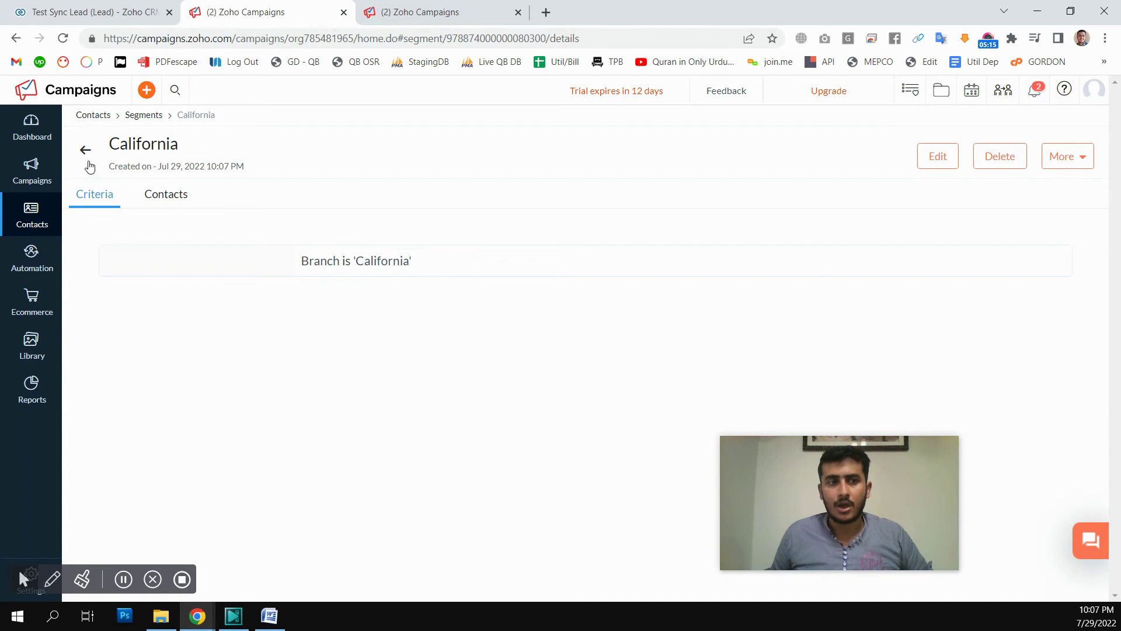
Start another new segment from the segment list and name it Florida.
left_click(85, 153)
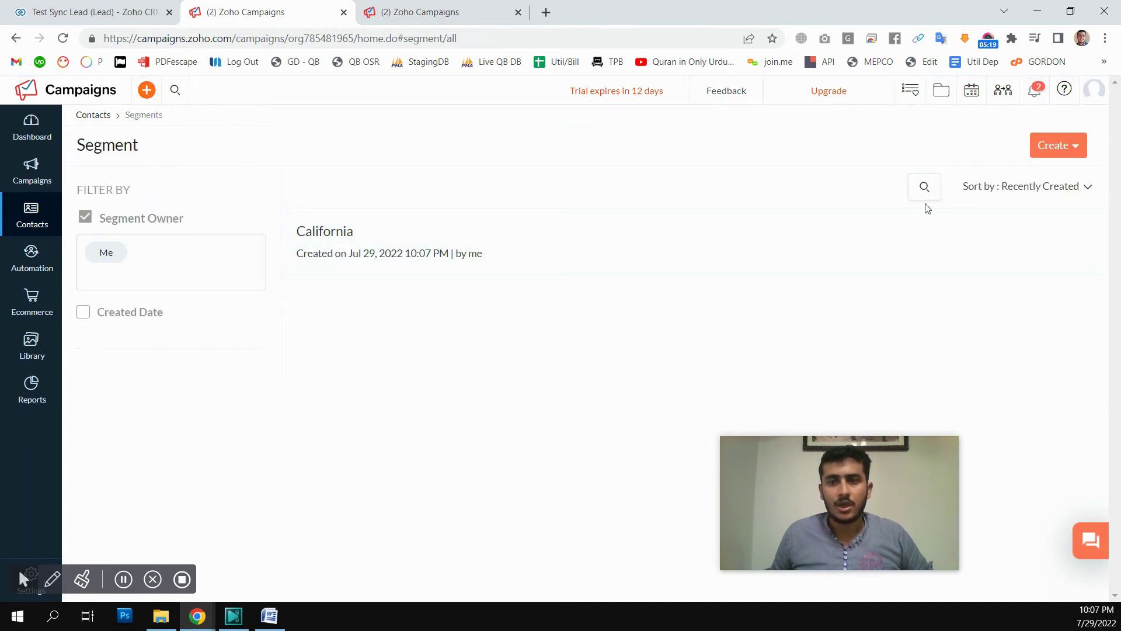
left_click(1075, 145)
left_click(1024, 175)
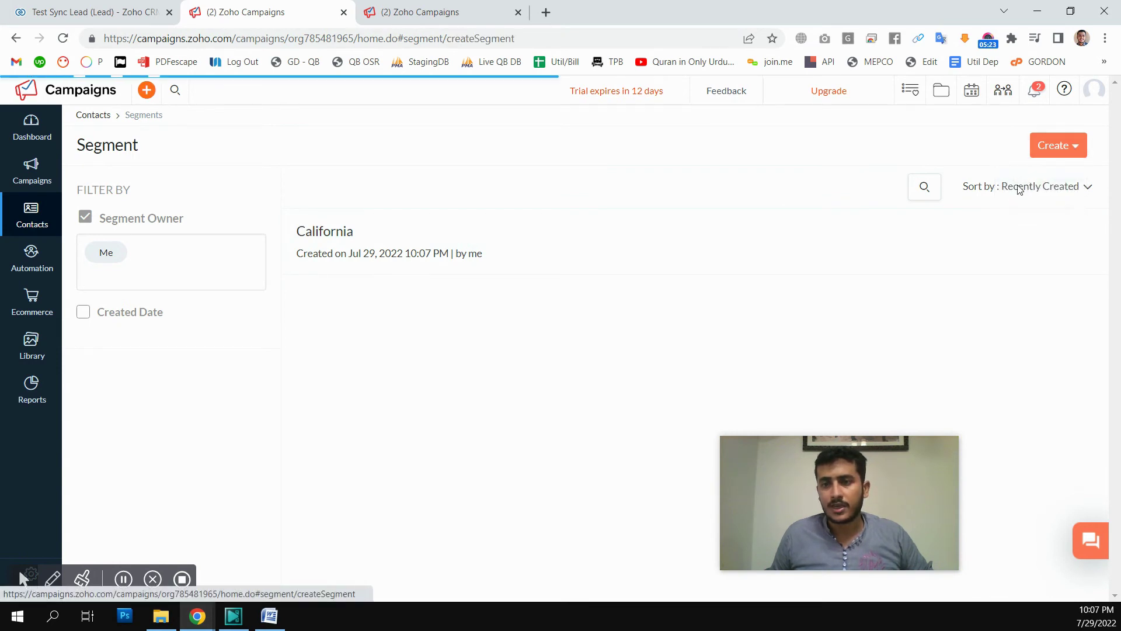
left_click(141, 216)
type("Florida")
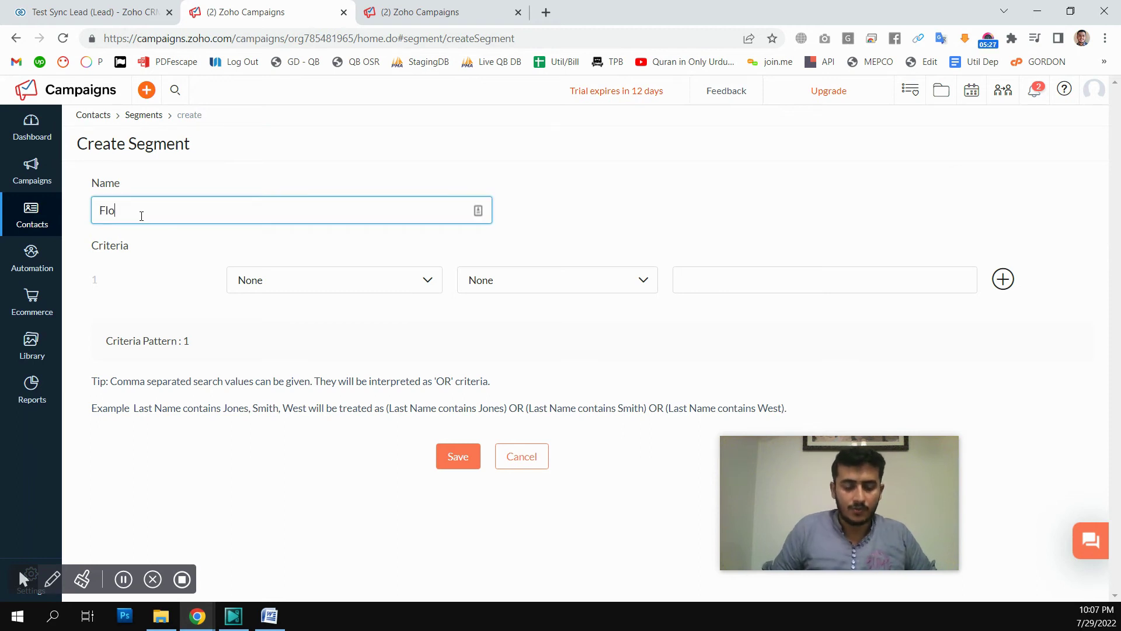
Sort the All Zoho CRM Leads contacts by Branch in descending order and select the first row's Branch value.
left_click(418, 11)
left_click(950, 285)
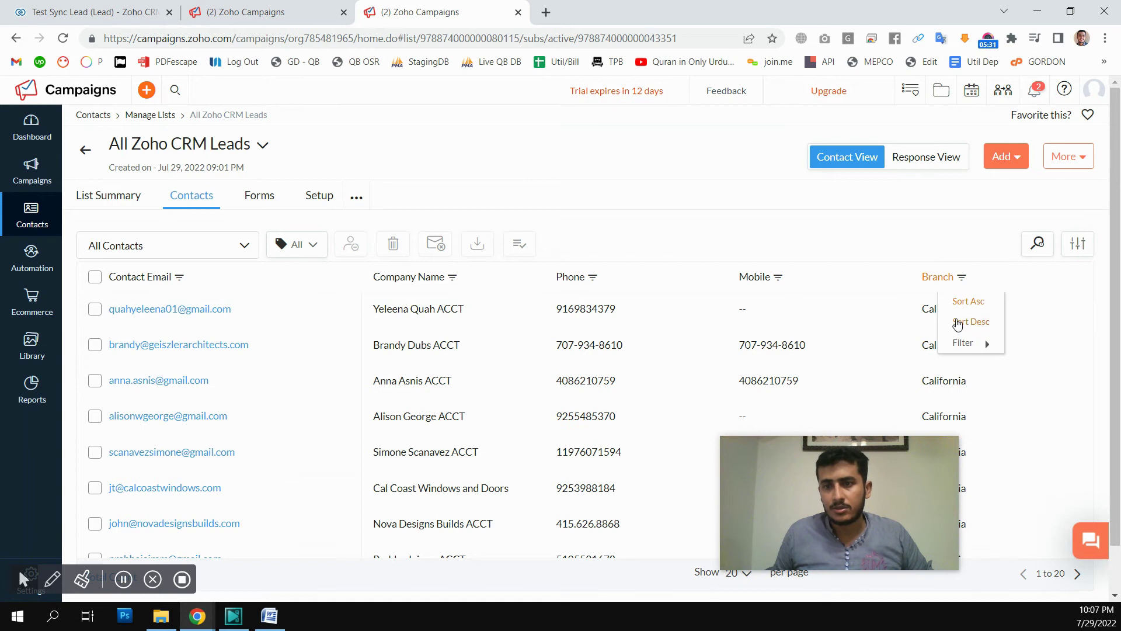
left_click(960, 301)
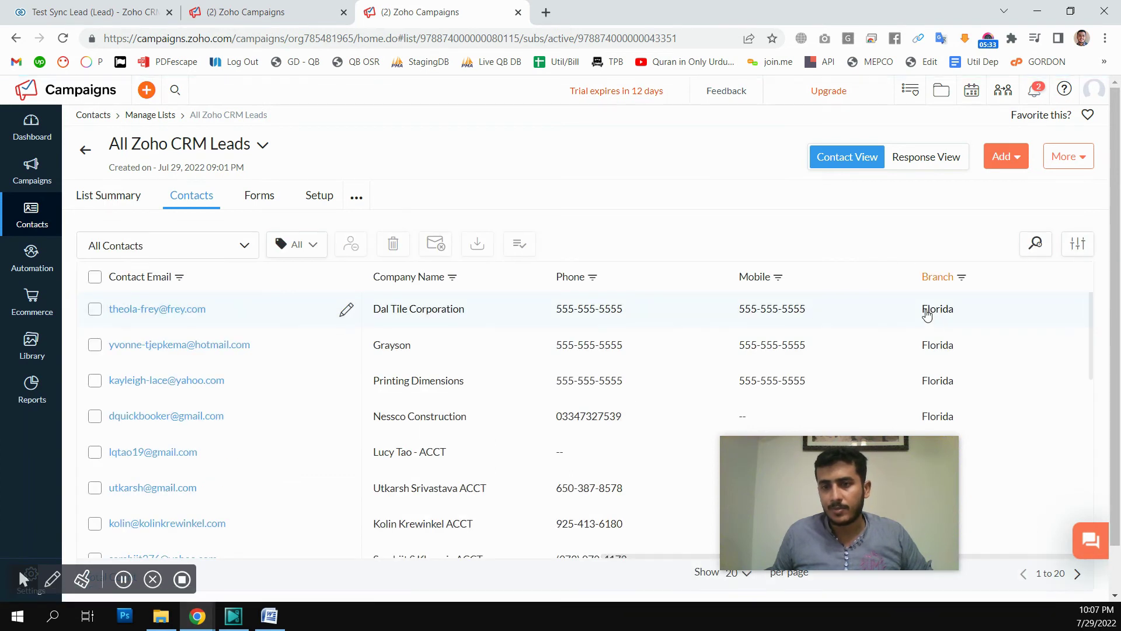
left_click_drag(920, 309, 954, 316)
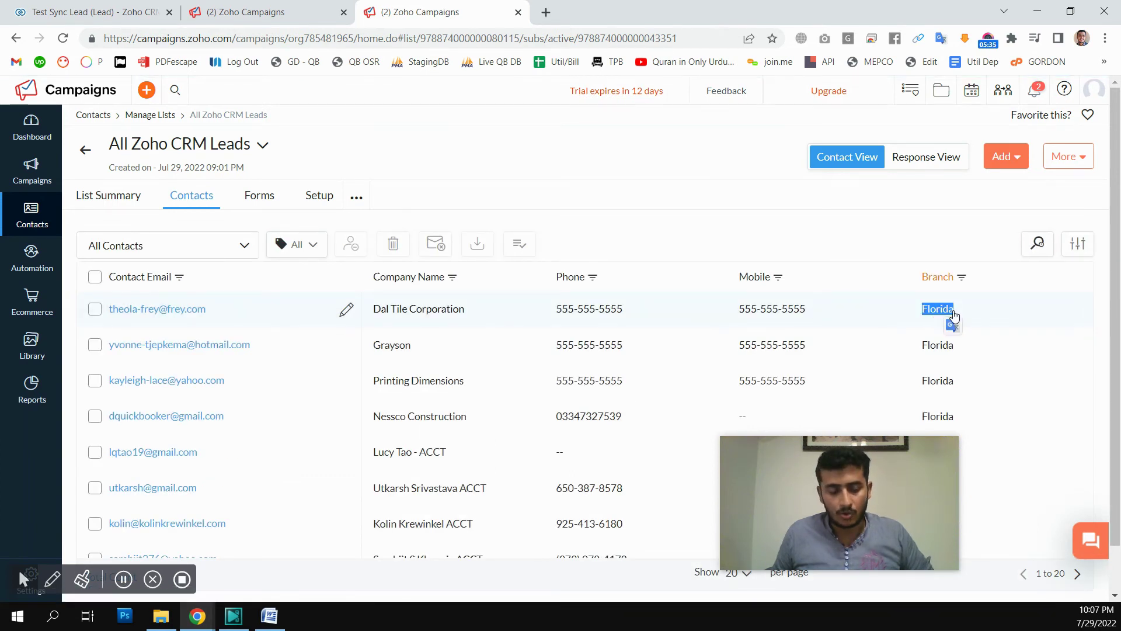
Return to the Florida segment form and try saving its criterion with the condition "is" and value Florida but no field chosen.
left_click(238, 16)
left_click(592, 279)
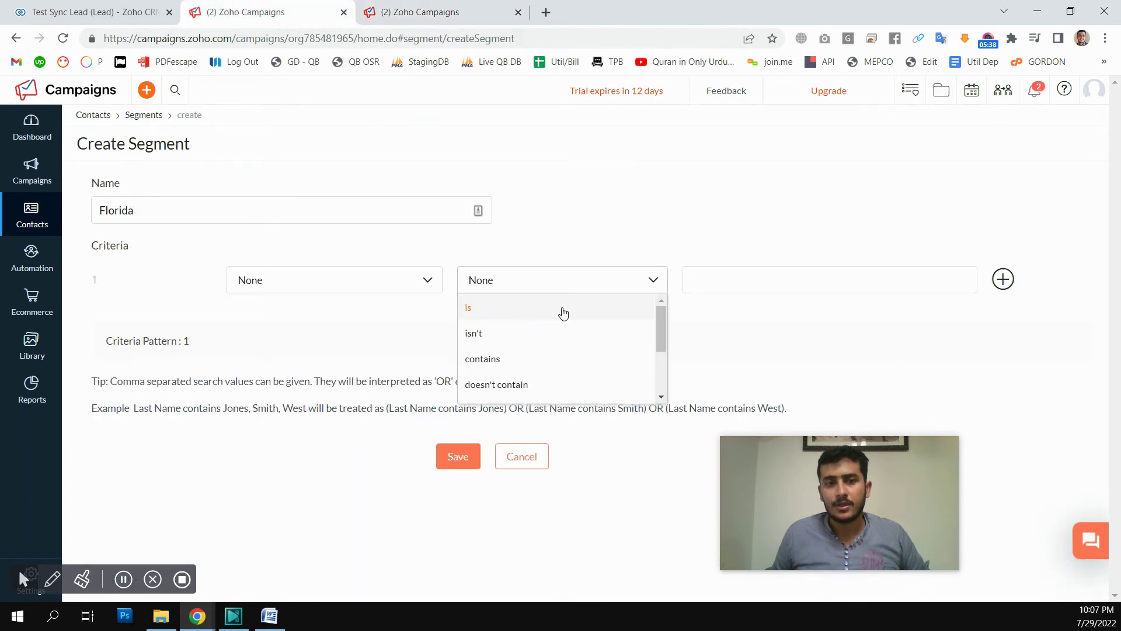
left_click(480, 318)
left_click(713, 281)
left_click(455, 457)
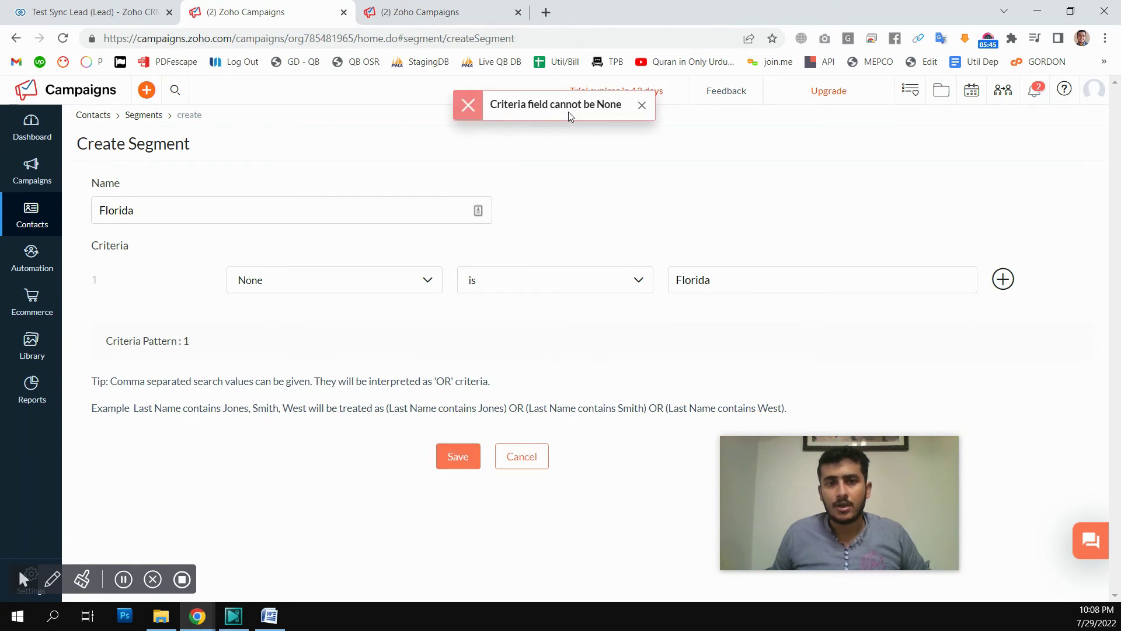
Set the criterion field to Branch, enter Florida as its value again and save the segment.
left_click(385, 282)
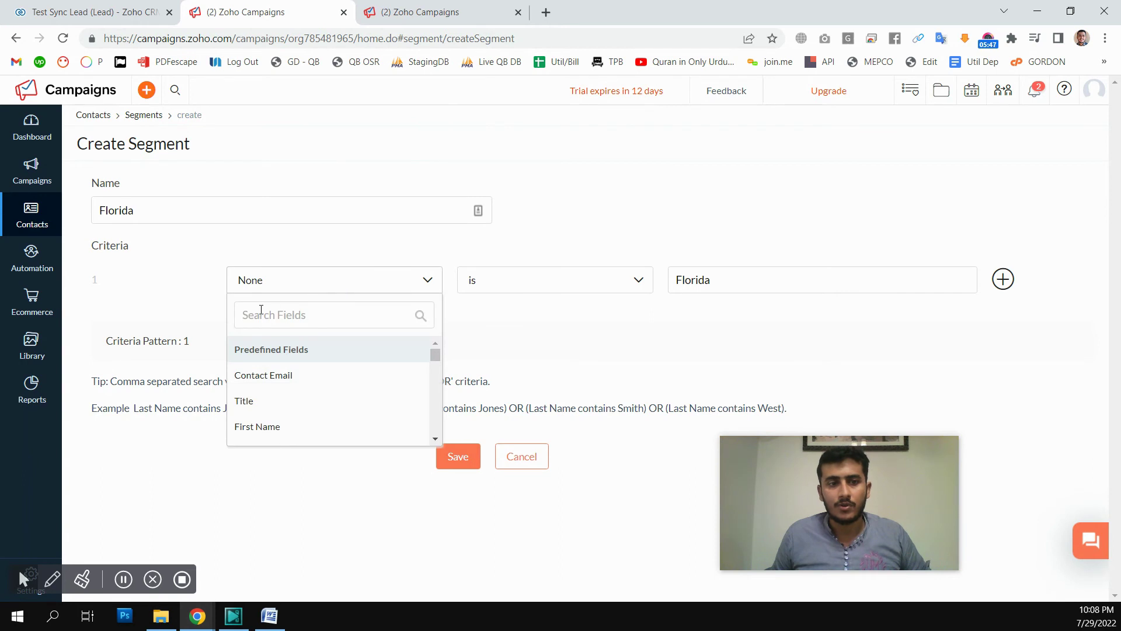
type("br")
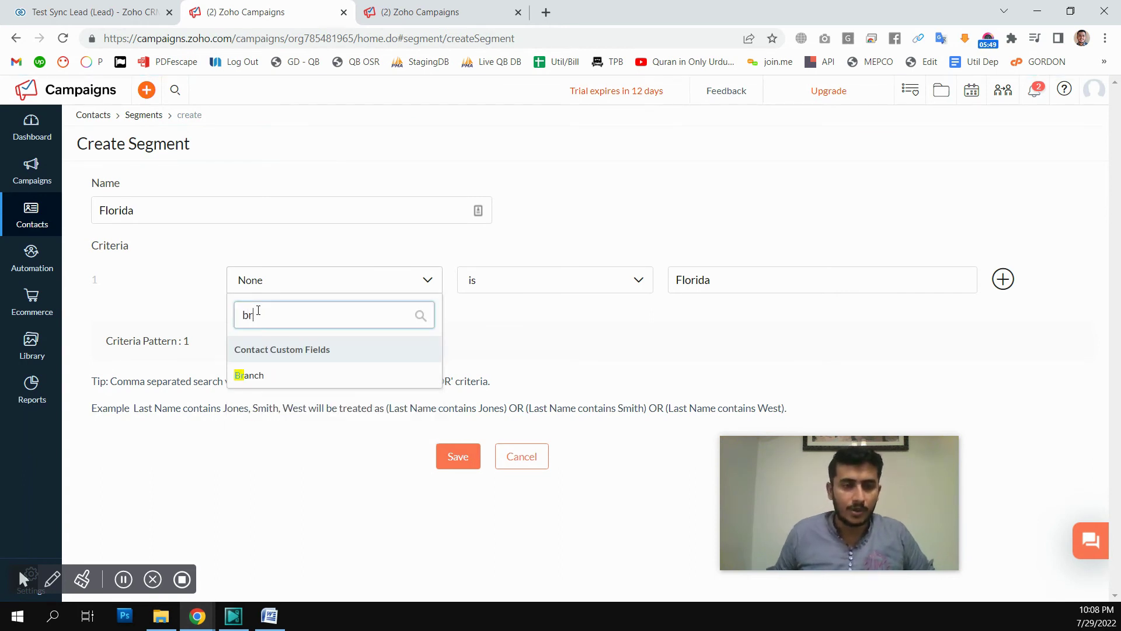
left_click(251, 375)
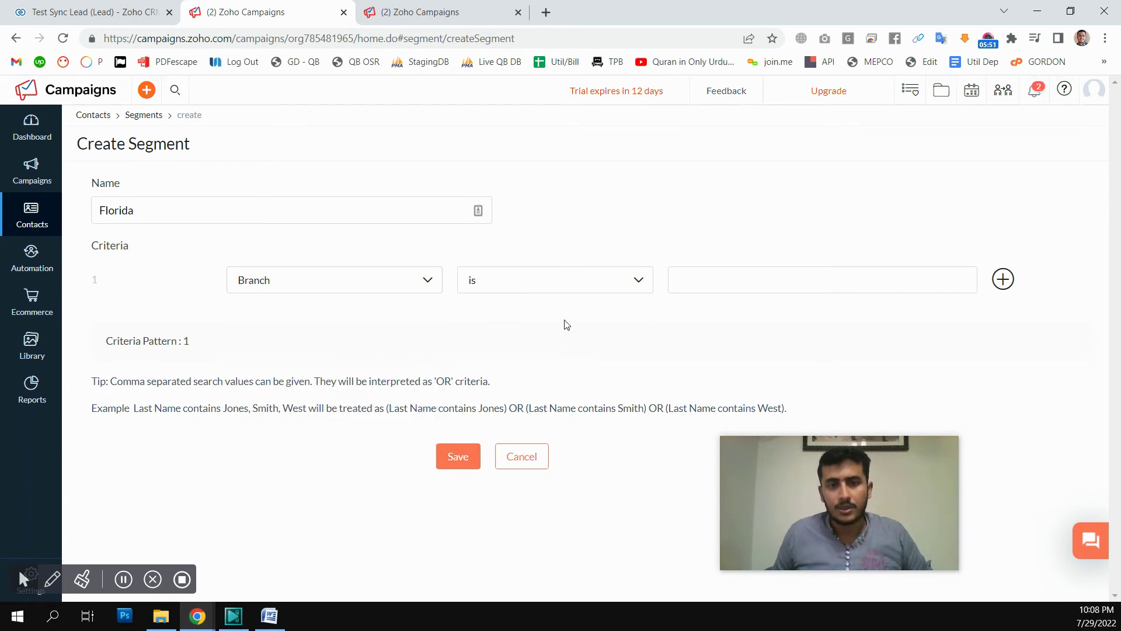
left_click(703, 275)
left_click(458, 459)
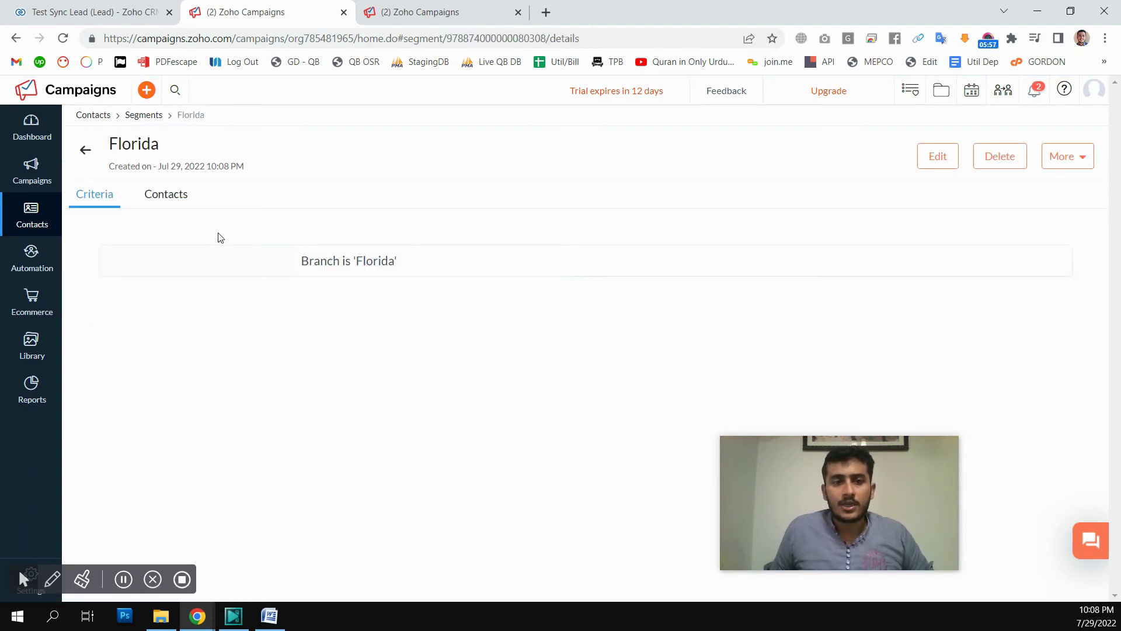
Return to the segment list, then check and reload the overview of contact lists.
left_click(85, 163)
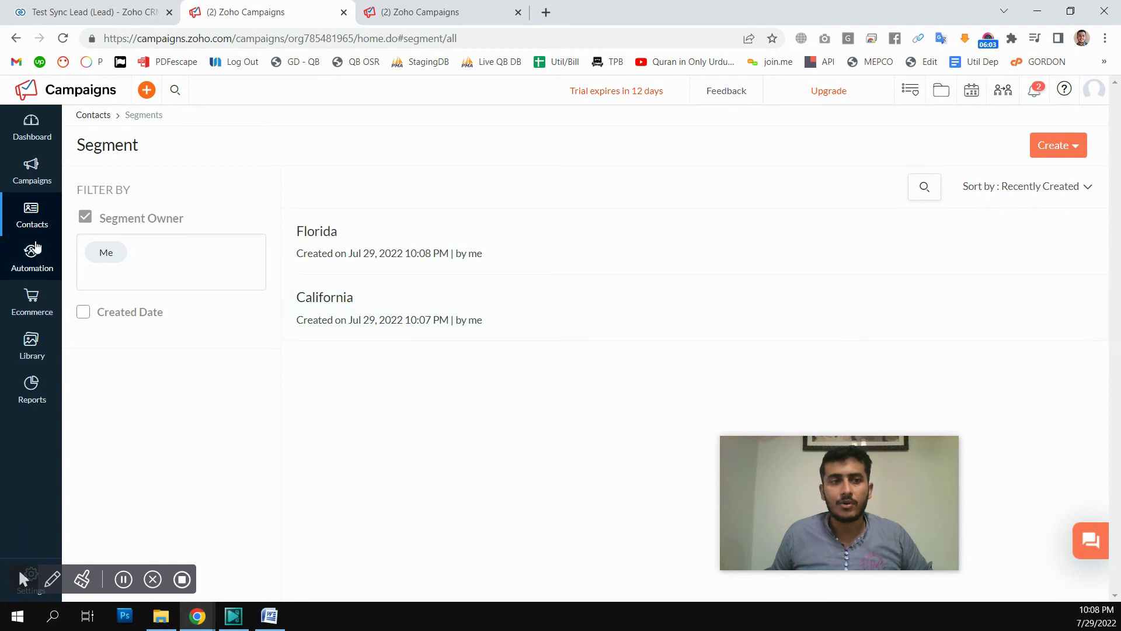
mouse_move(27, 220)
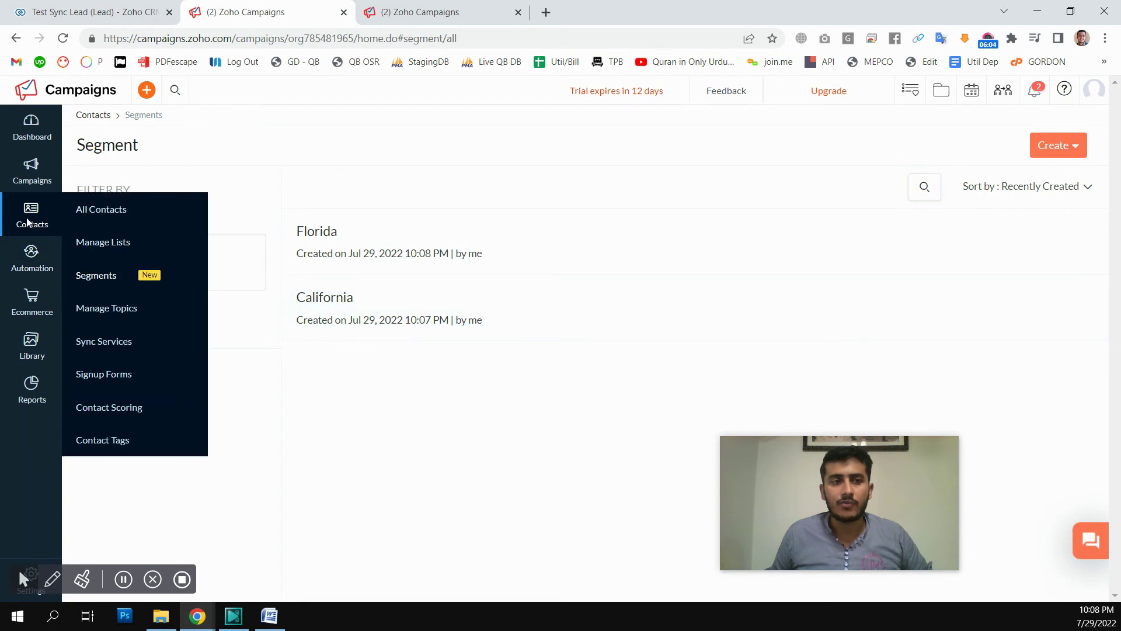
left_click(102, 251)
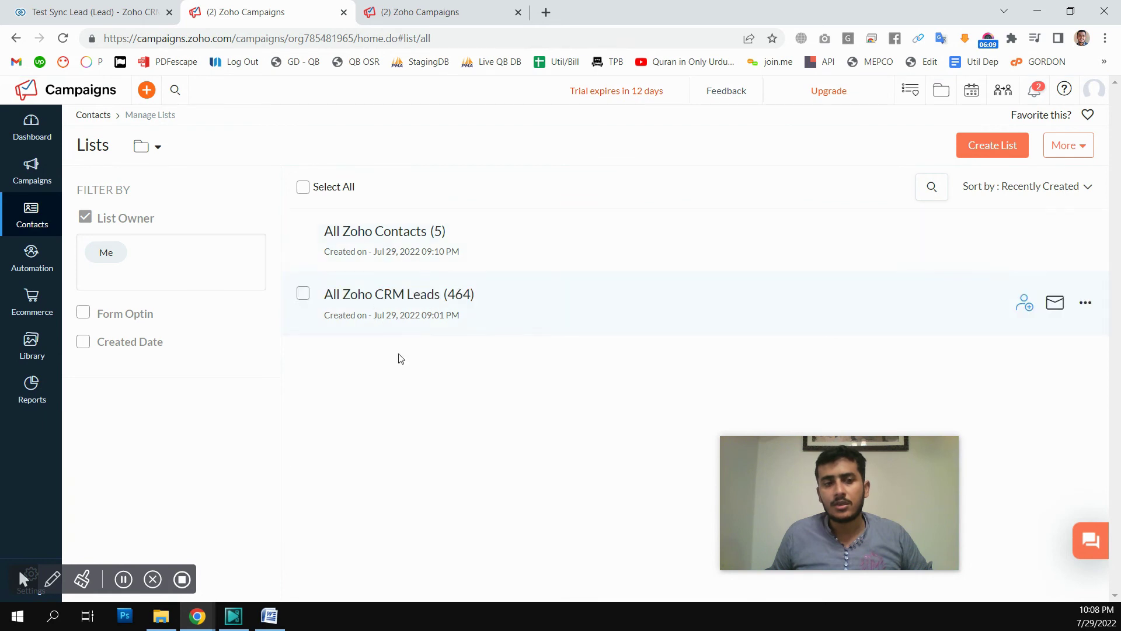
left_click(61, 40)
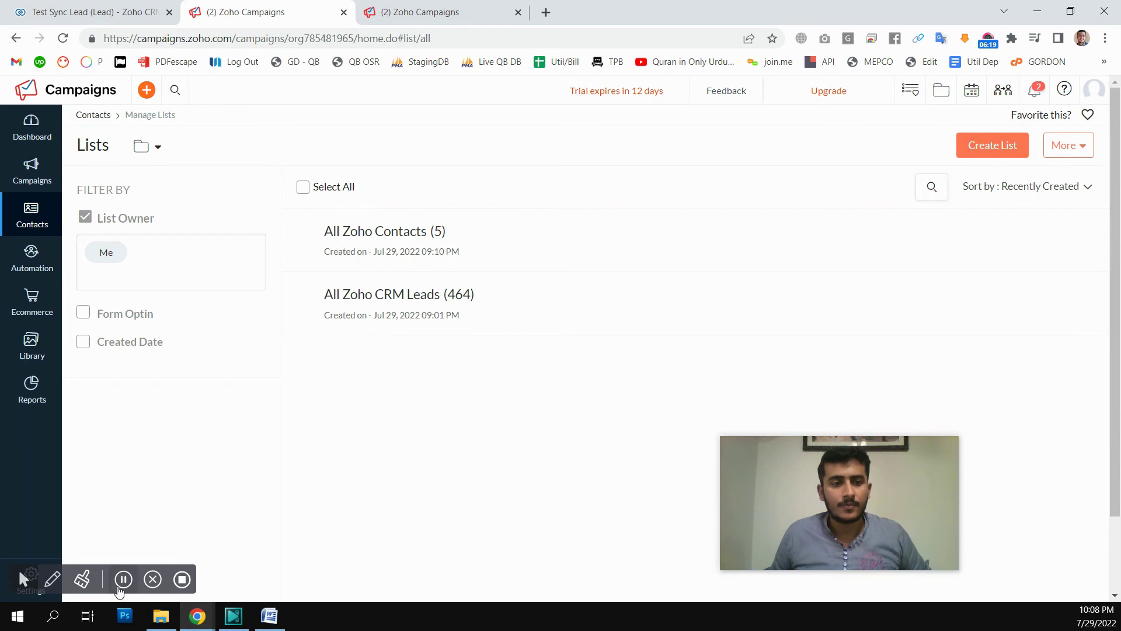
left_click(118, 587)
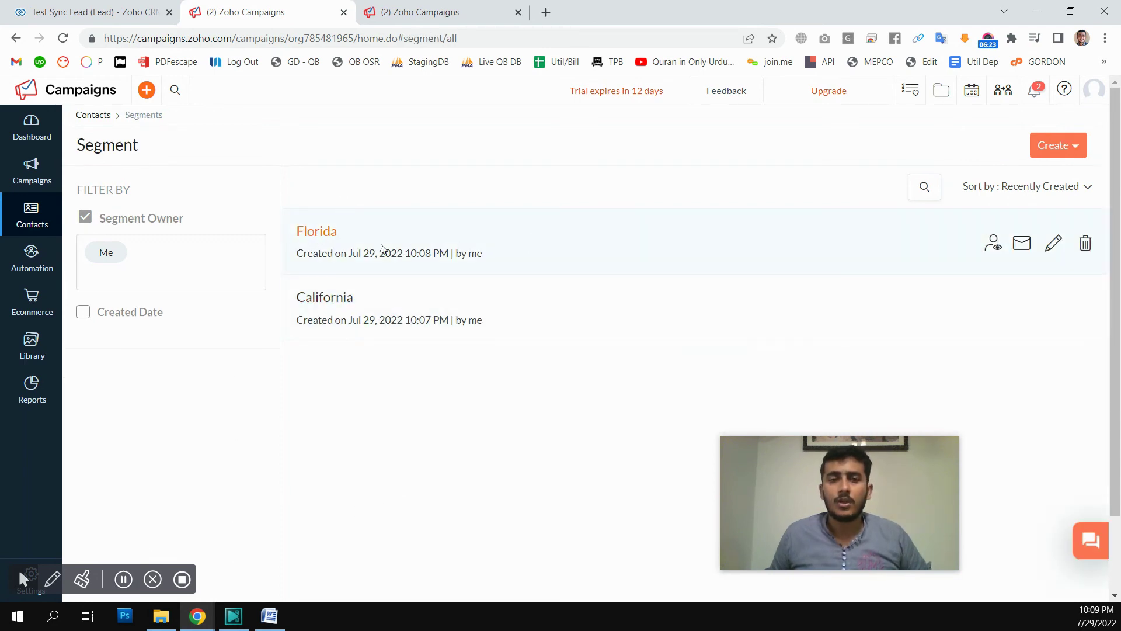
Open the Florida segment and save its contacts as a list named Florida Leads.
left_click(314, 242)
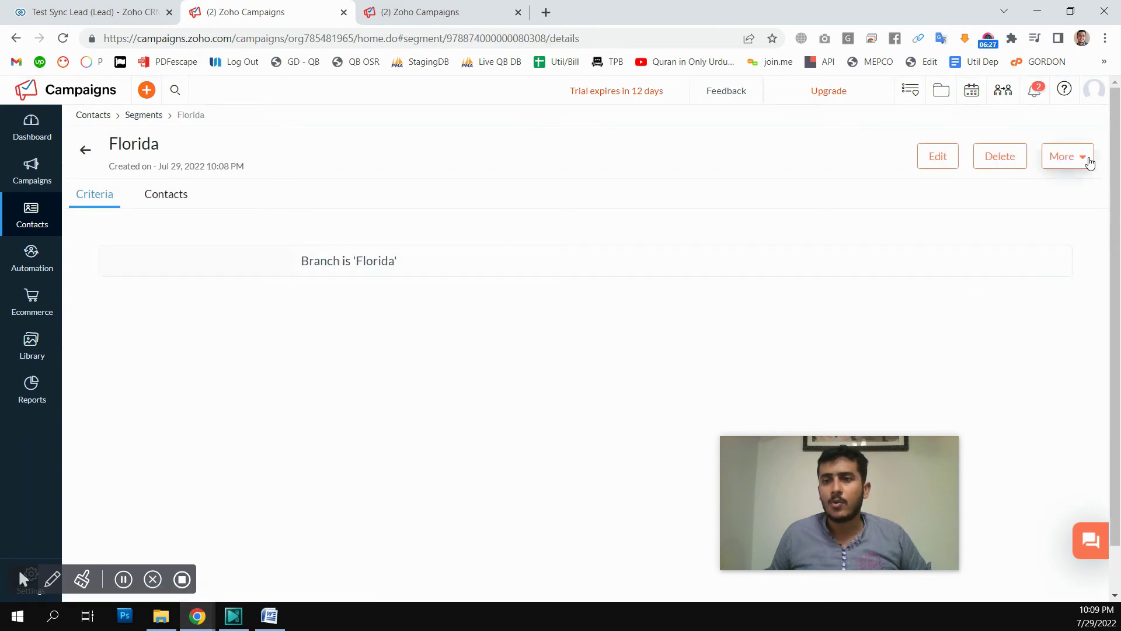
left_click(1083, 166)
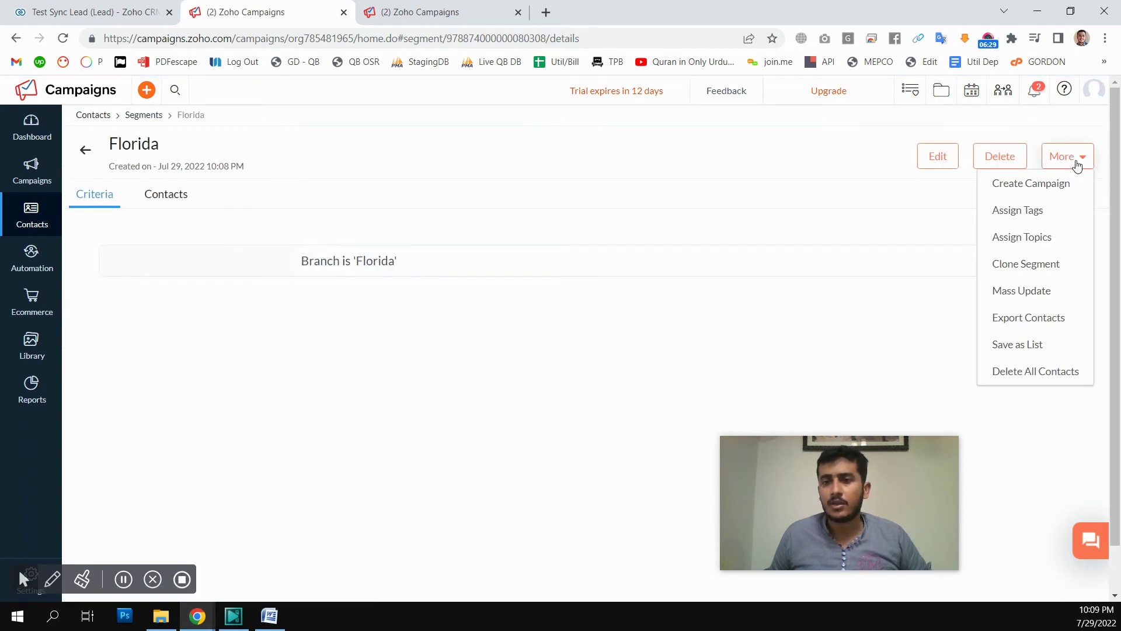
left_click(1026, 352)
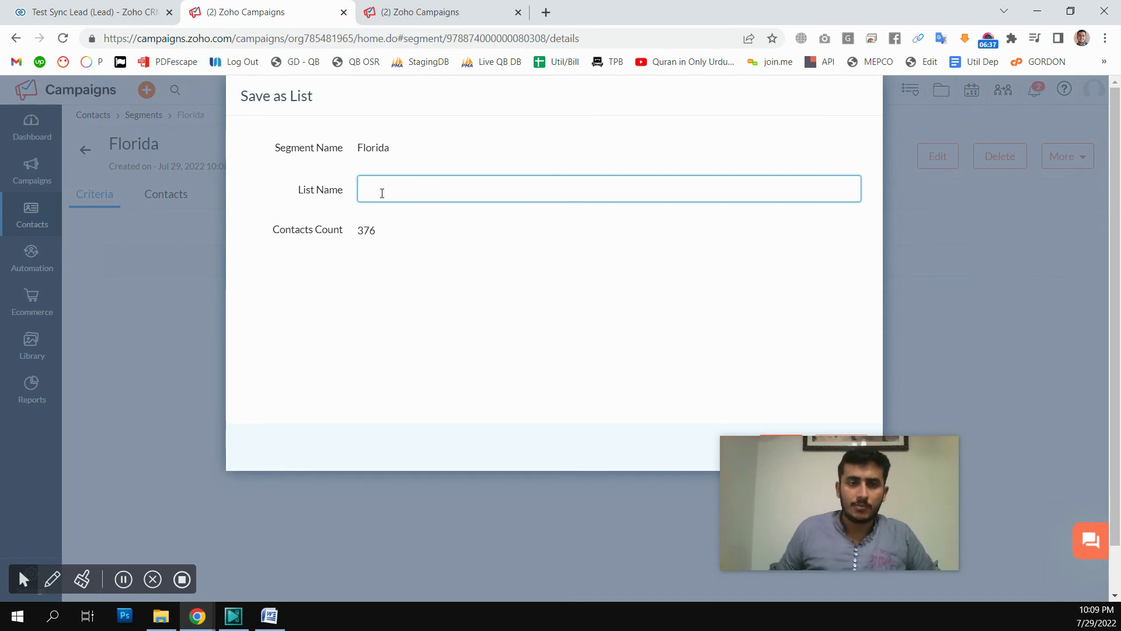
left_click(358, 236)
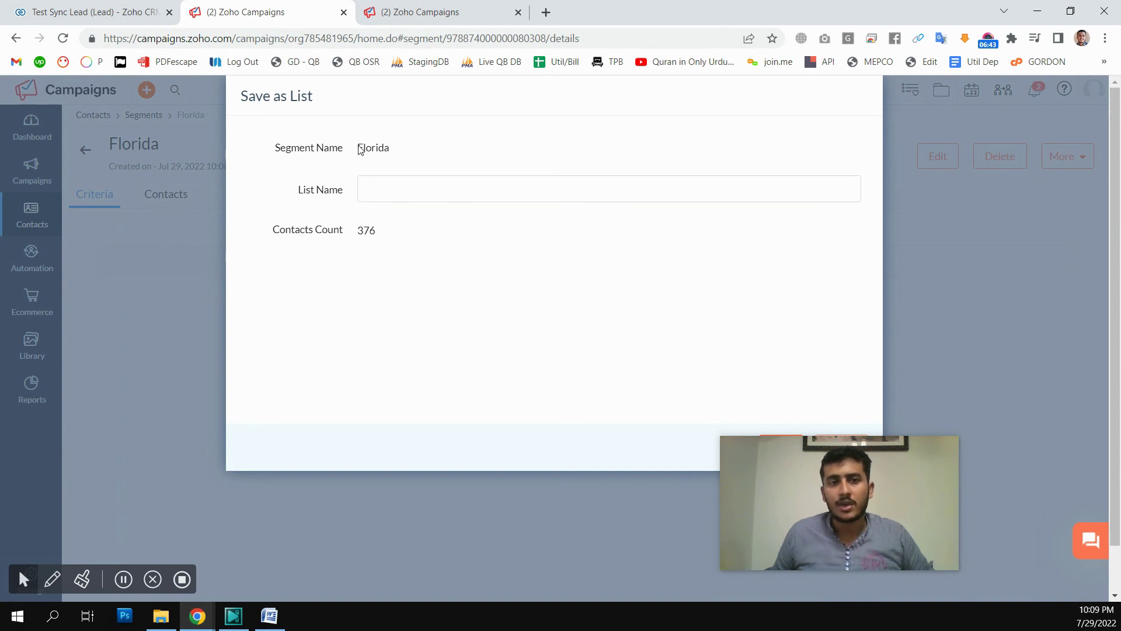
left_click(384, 189)
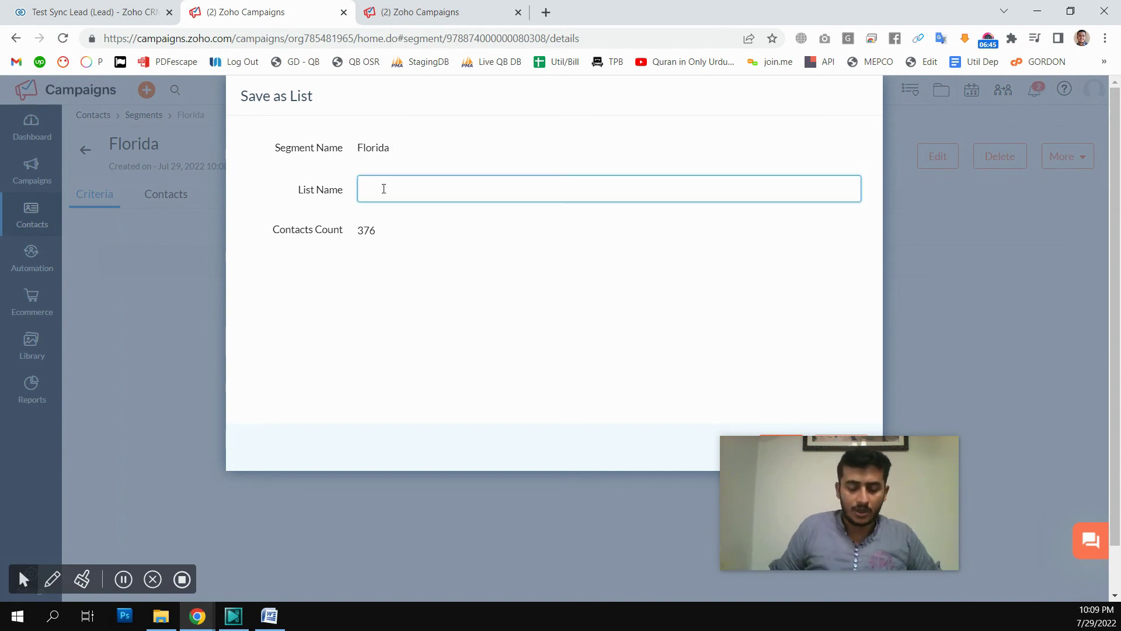
type("Fl")
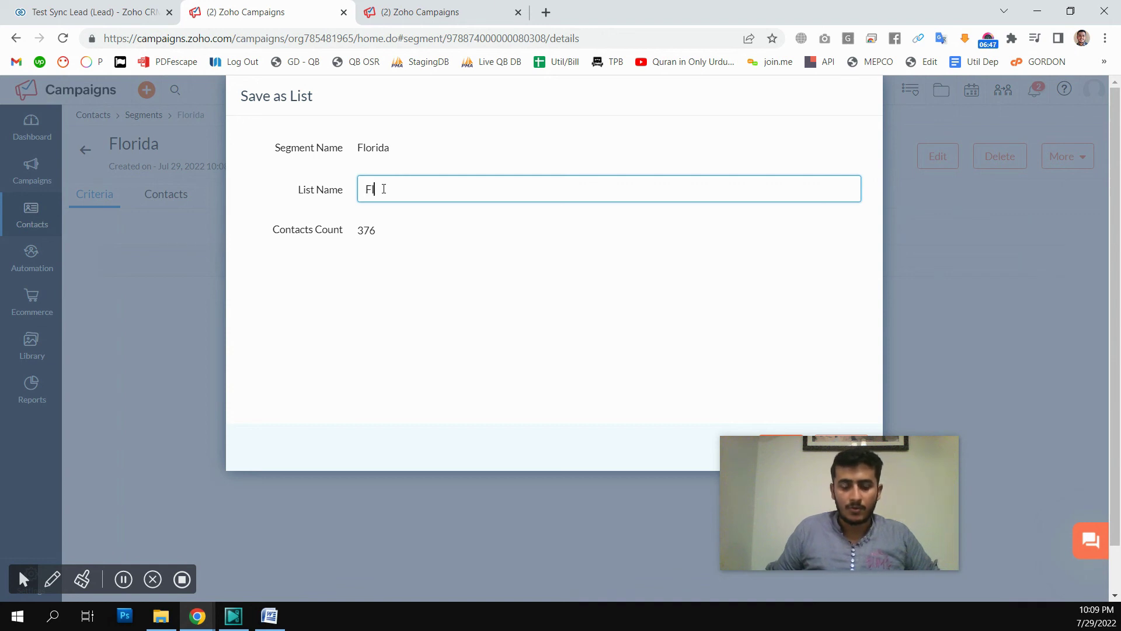
type("orida")
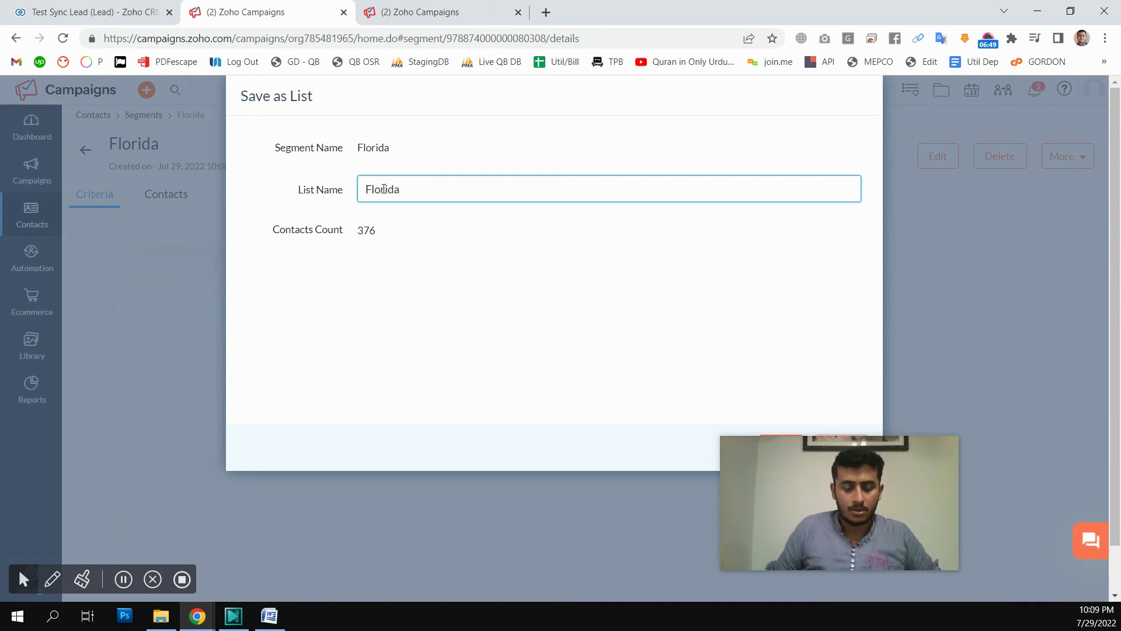
type(" Lea")
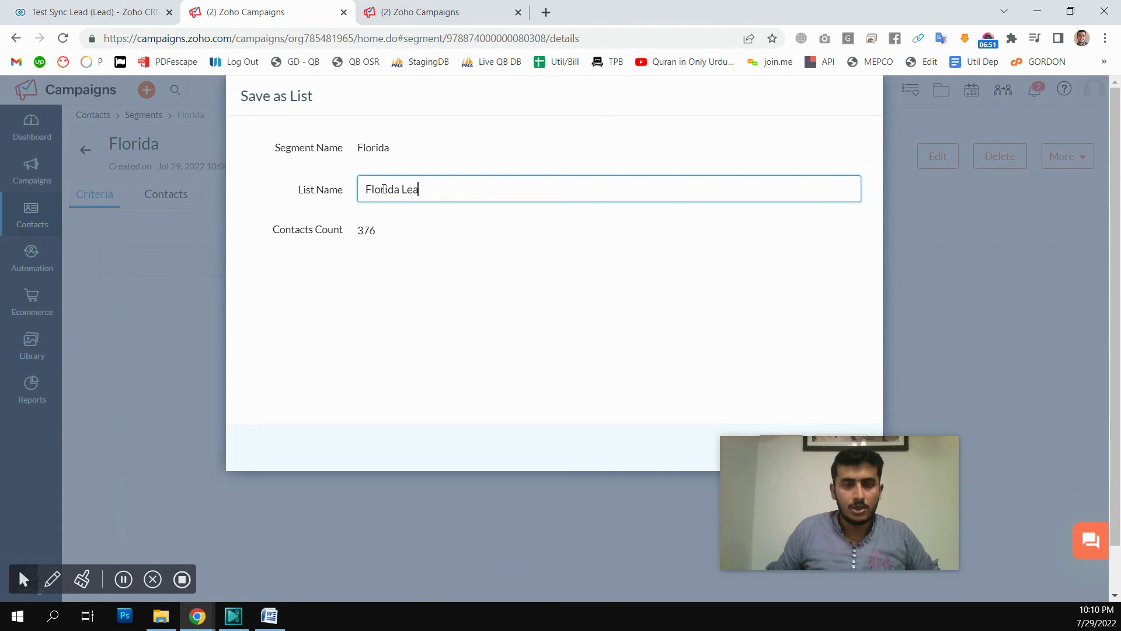
type("ds")
left_click_drag(800, 516, 898, 550)
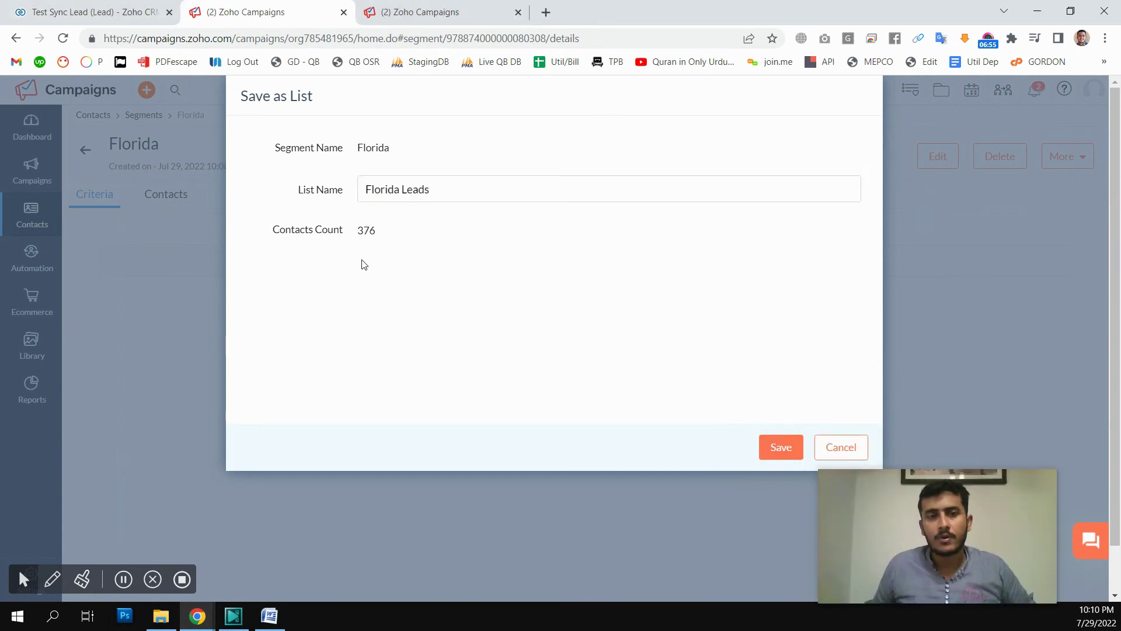
left_click(781, 447)
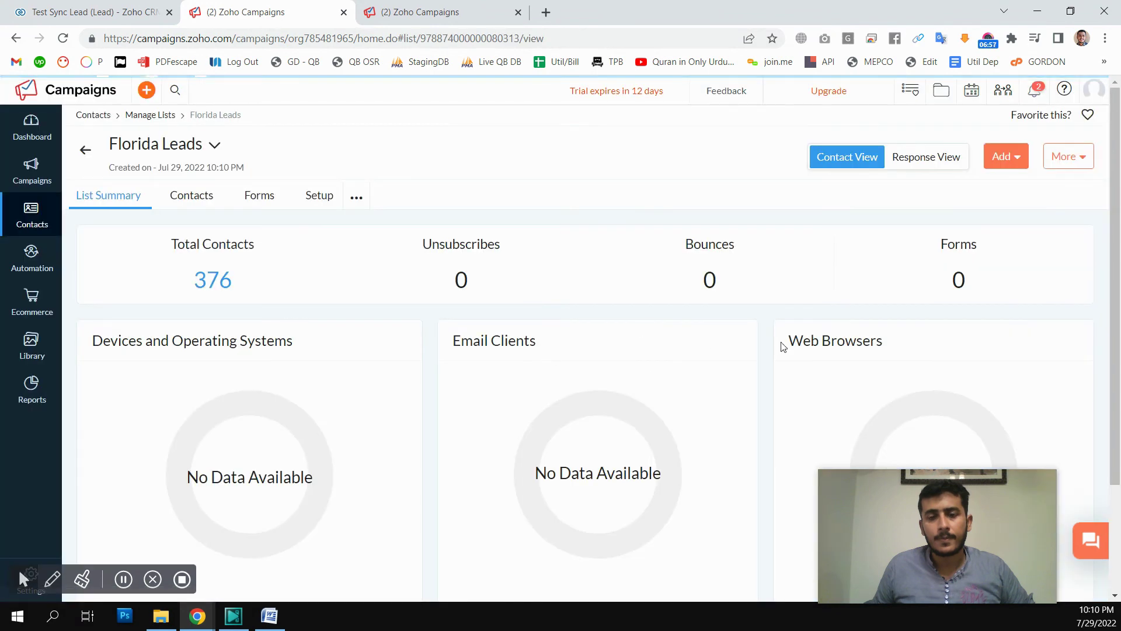
Open the California segment and save its contacts as a list named California Leads.
mouse_move(33, 225)
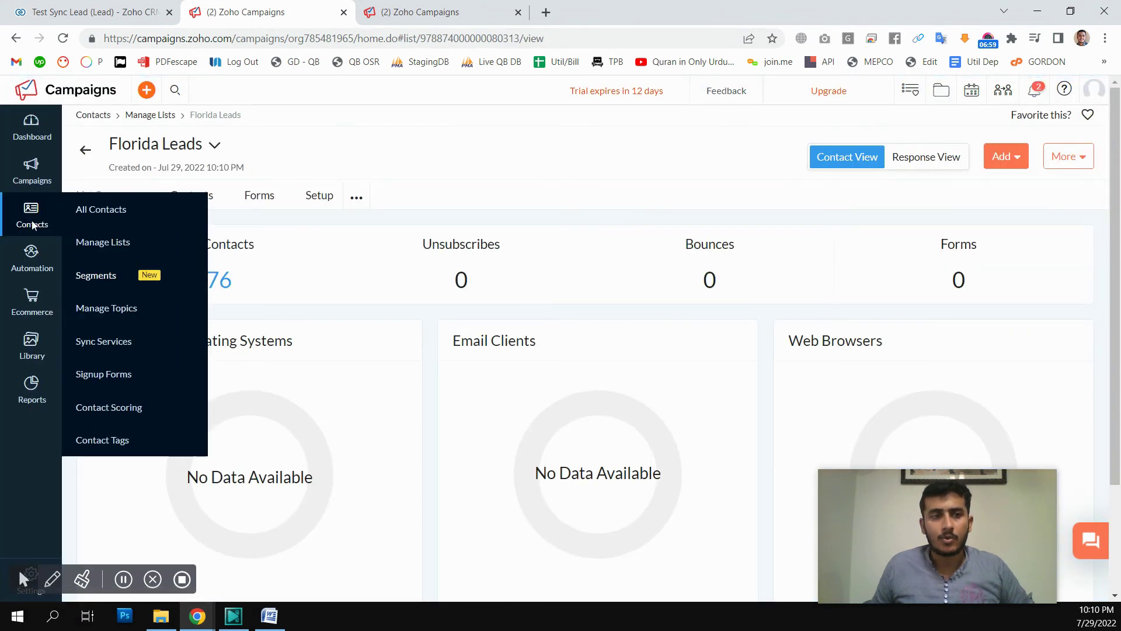
left_click(89, 275)
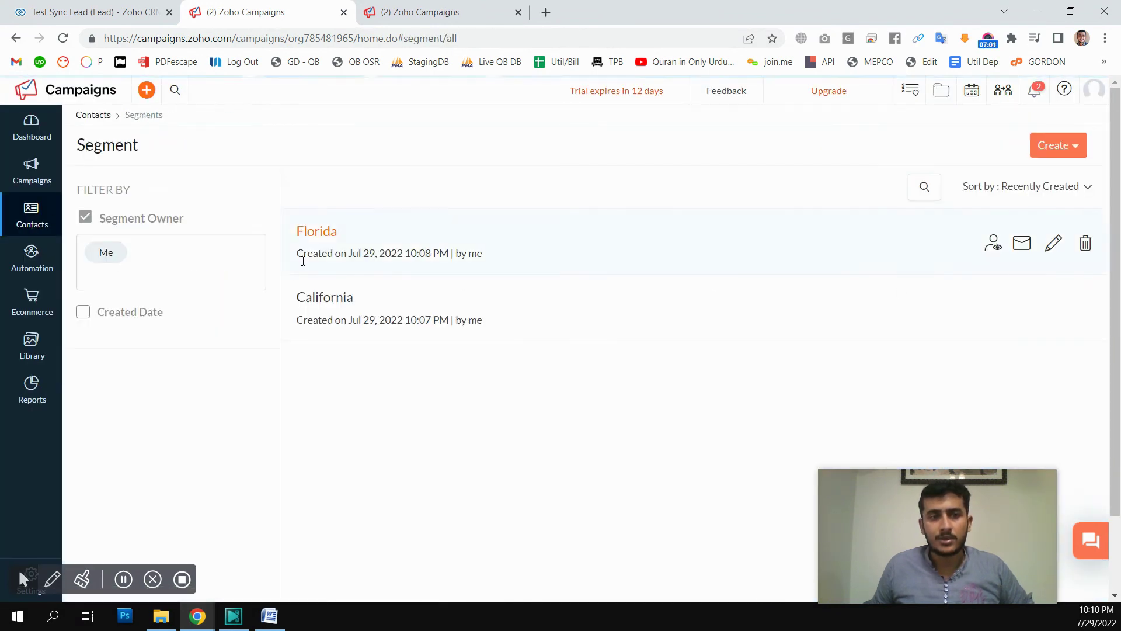
left_click(330, 300)
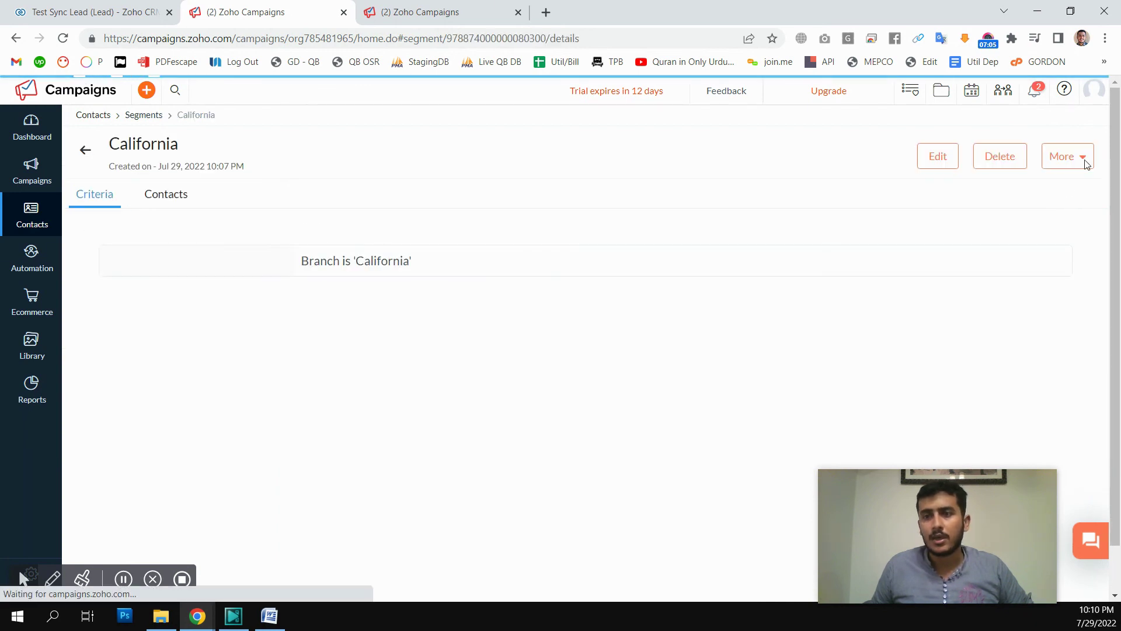
left_click(1078, 156)
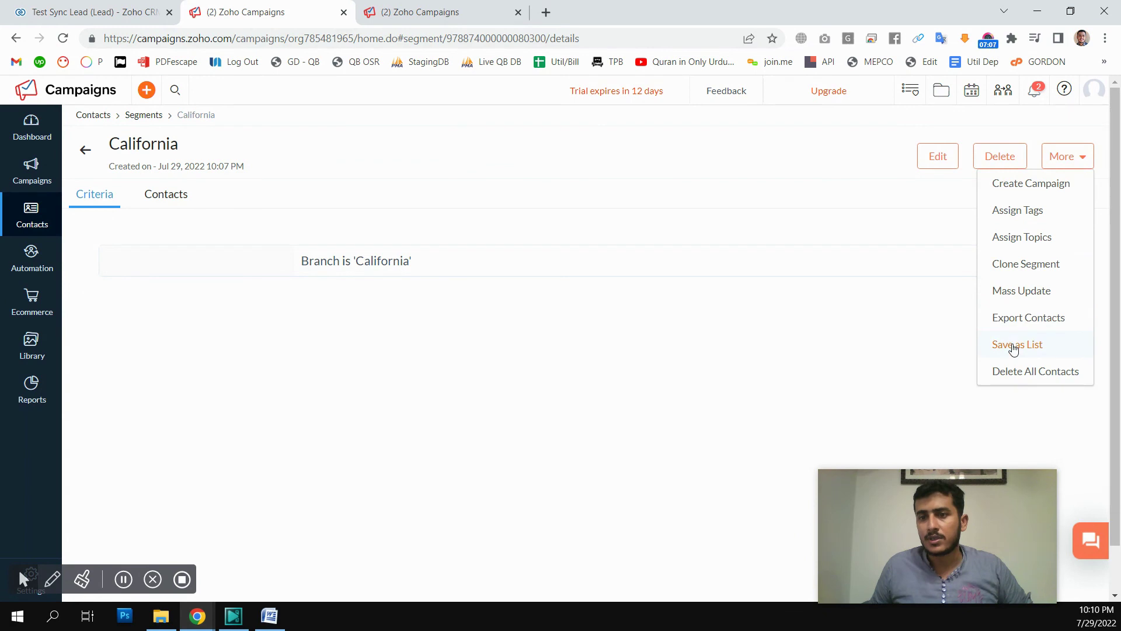
left_click(1032, 347)
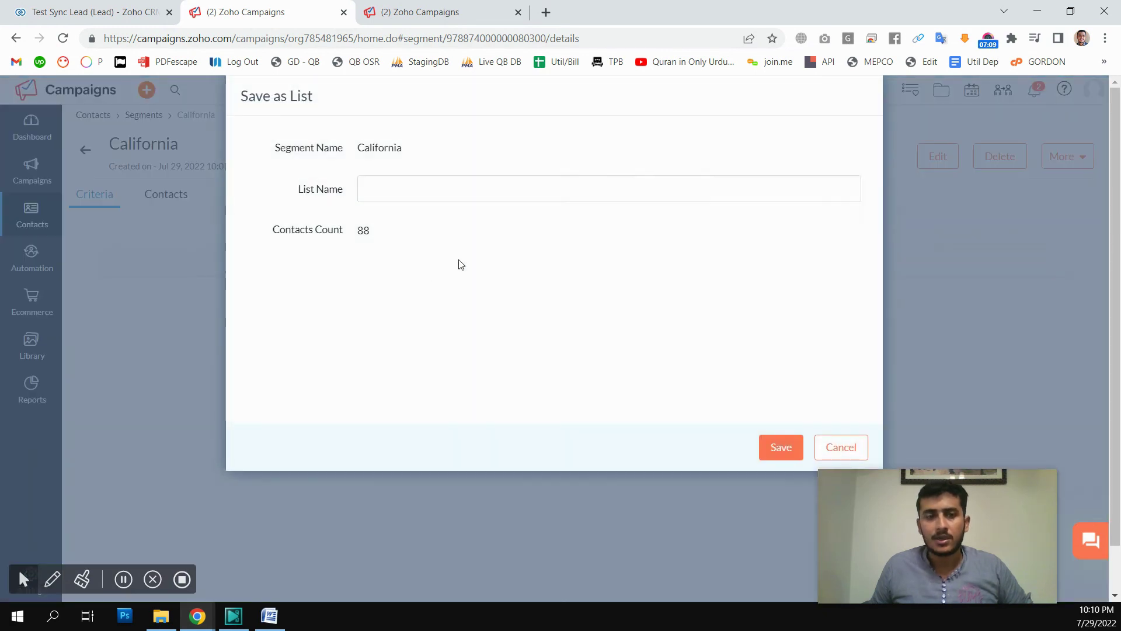
left_click(388, 193)
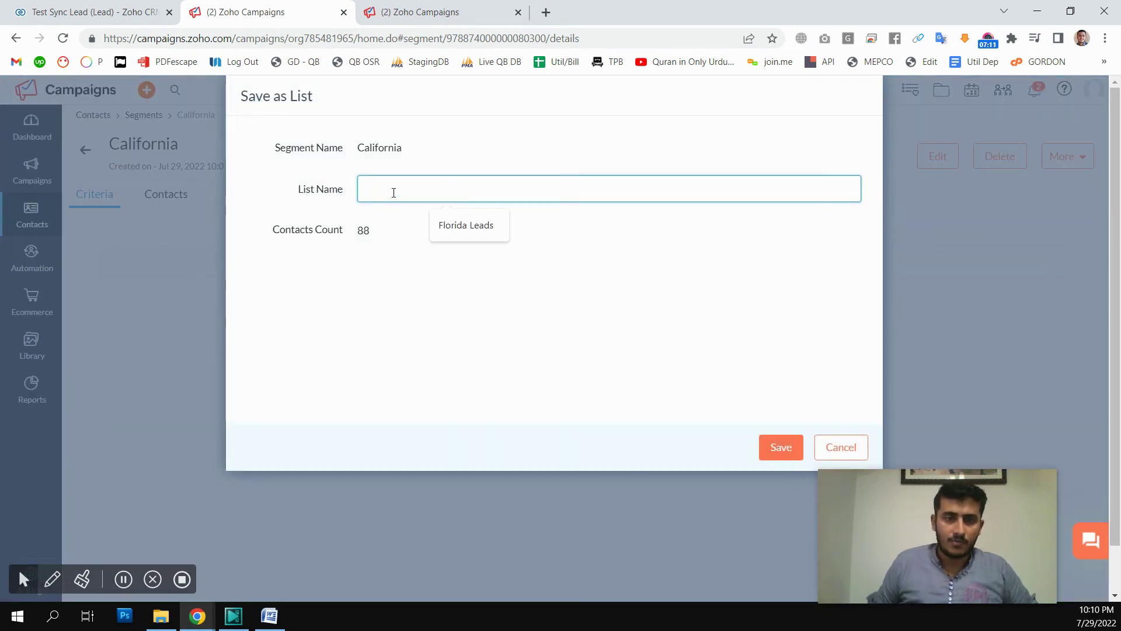
type("C")
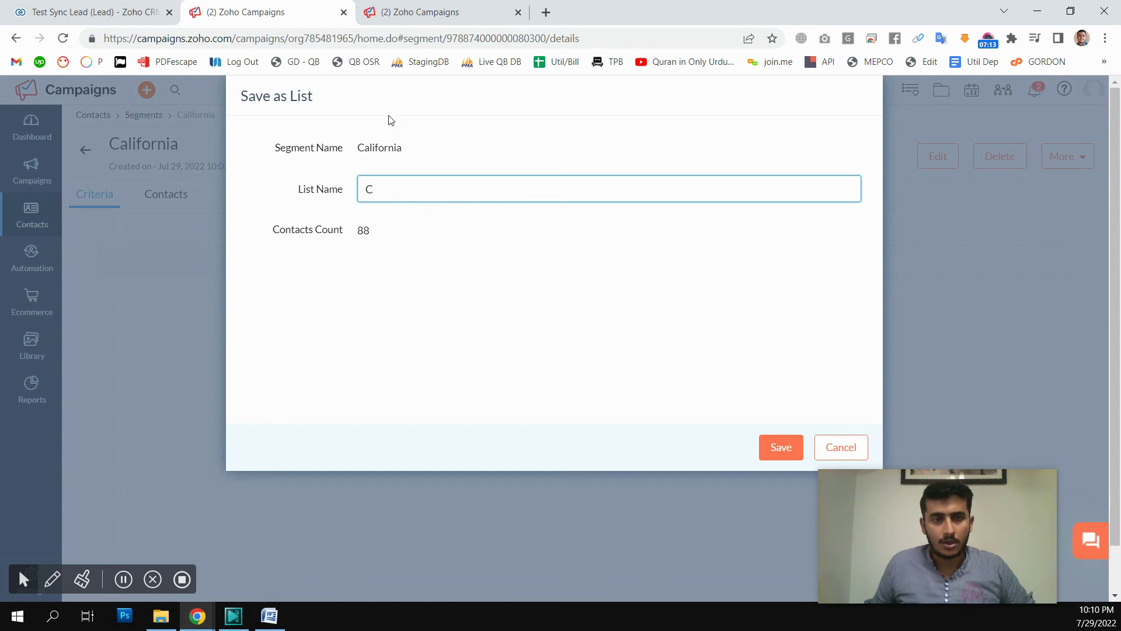
left_click(390, 157)
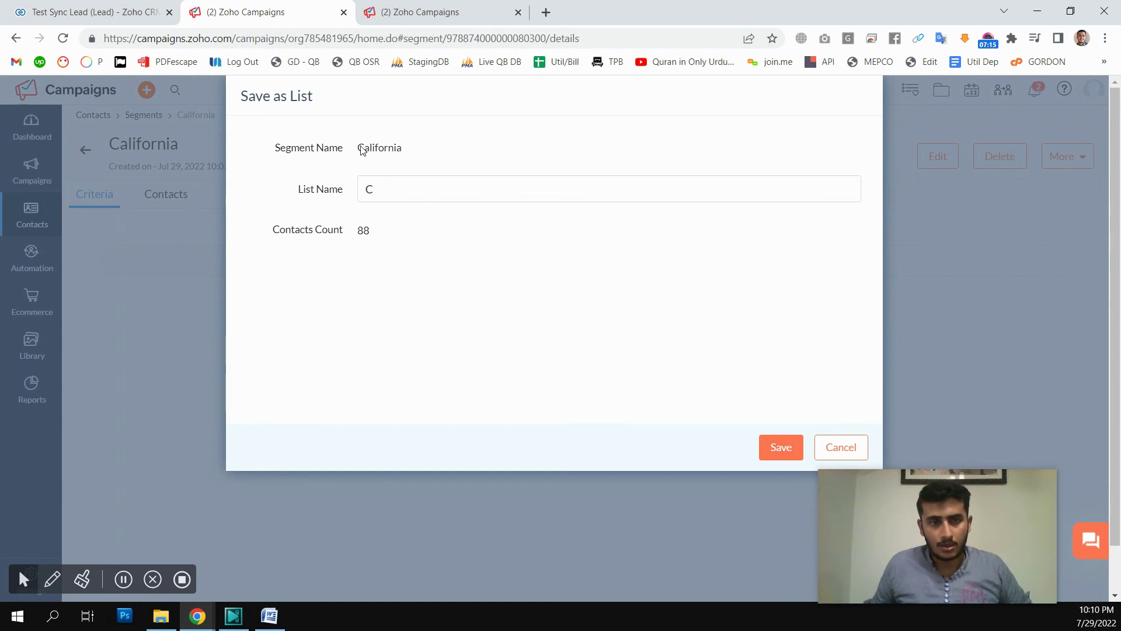
left_click(393, 187)
type("alifornia Leads")
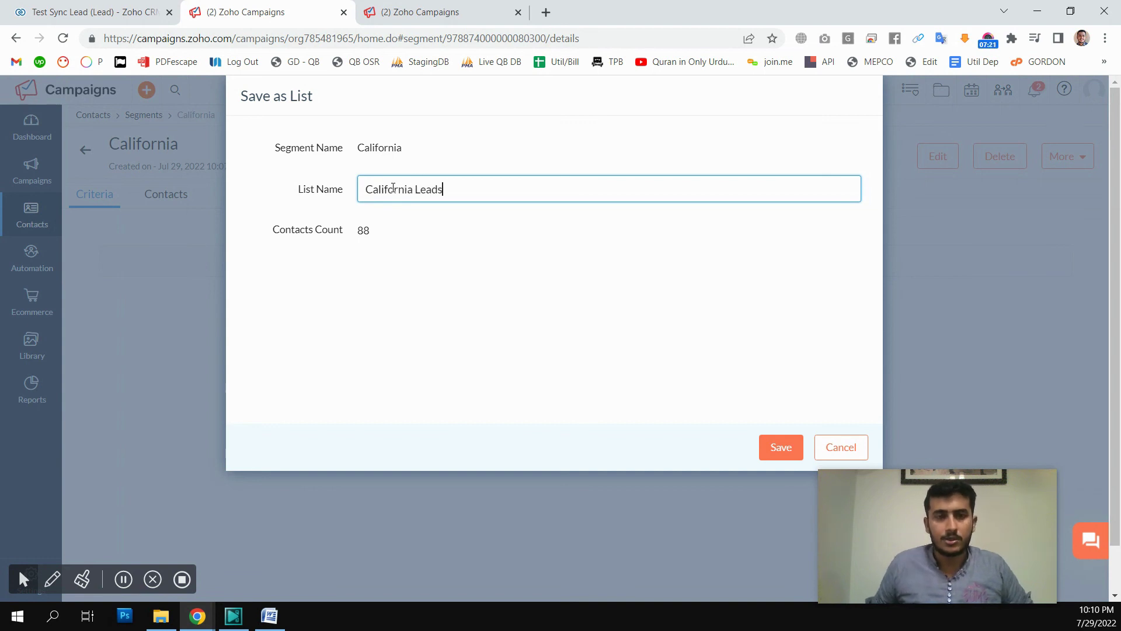
left_click(782, 449)
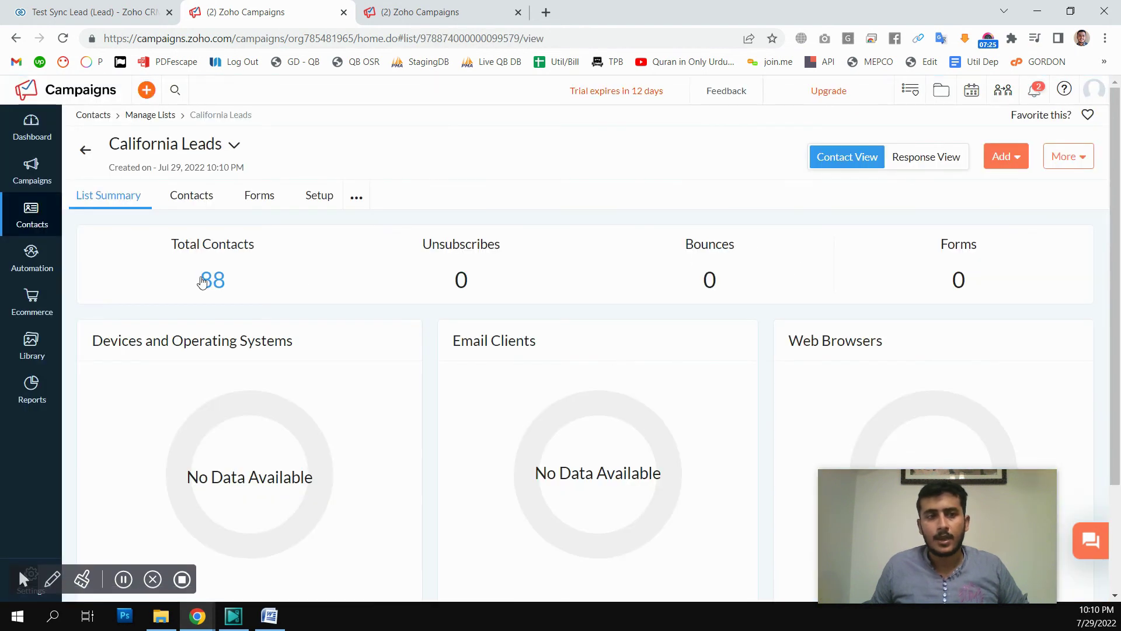
Open the overview of all contact lists and review the California Leads and Florida Leads entries.
mouse_move(31, 216)
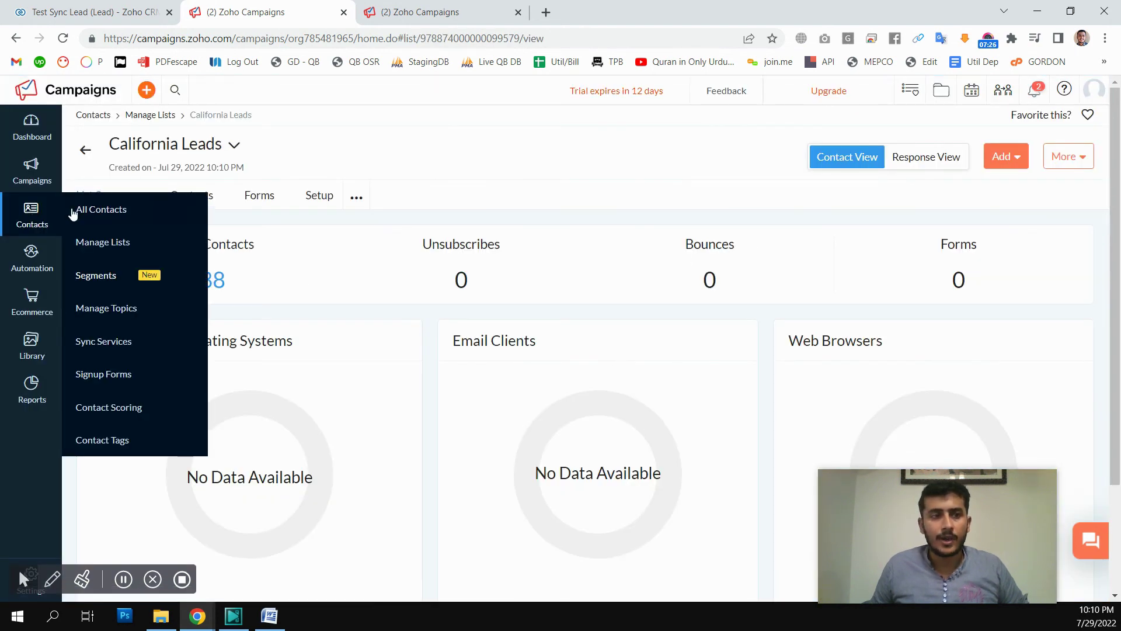
left_click(104, 252)
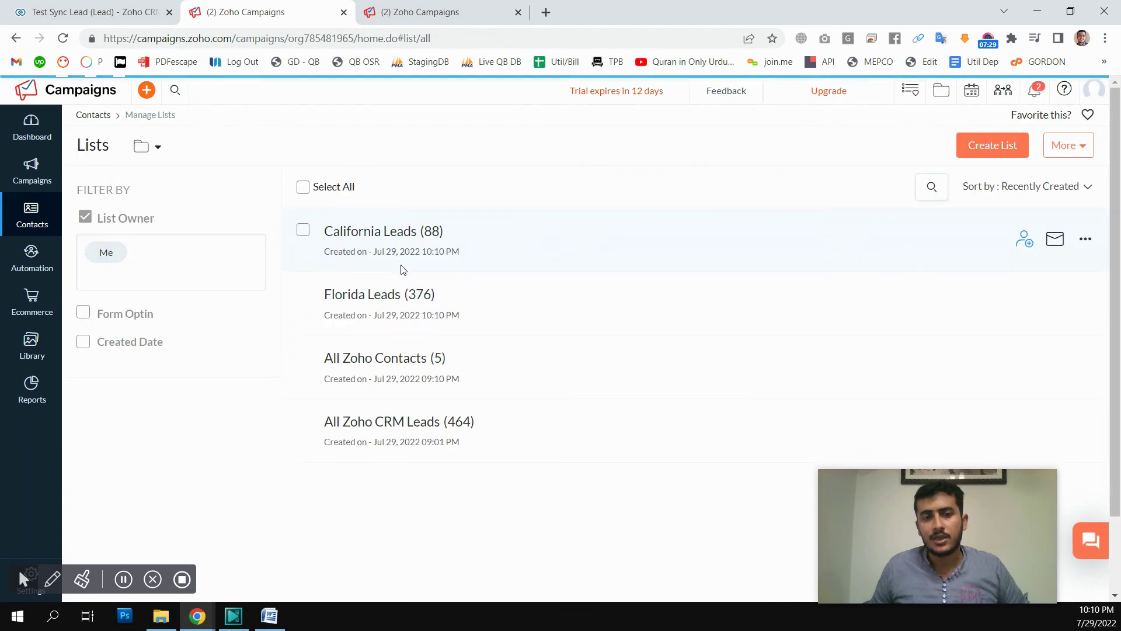
scroll(489, 334, "down", 1)
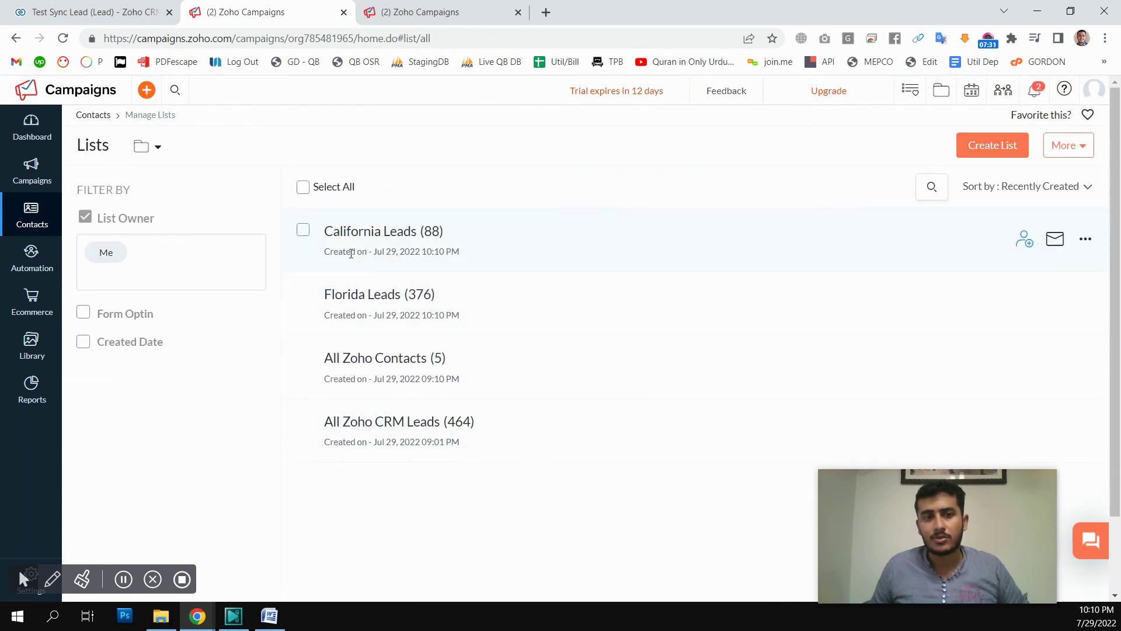